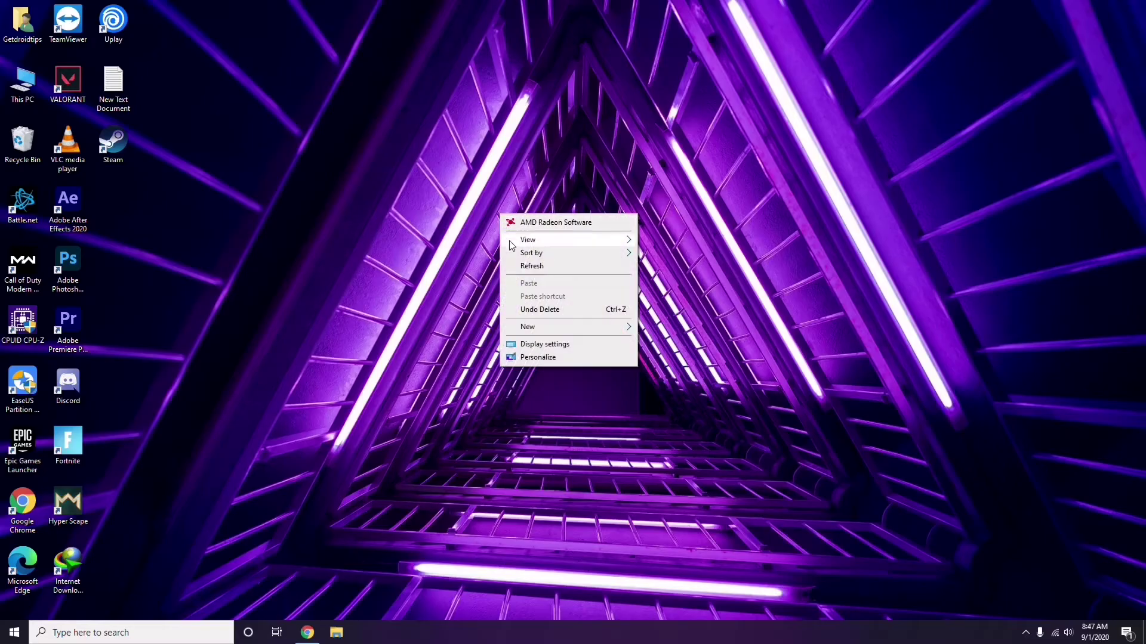
left_click(529, 268)
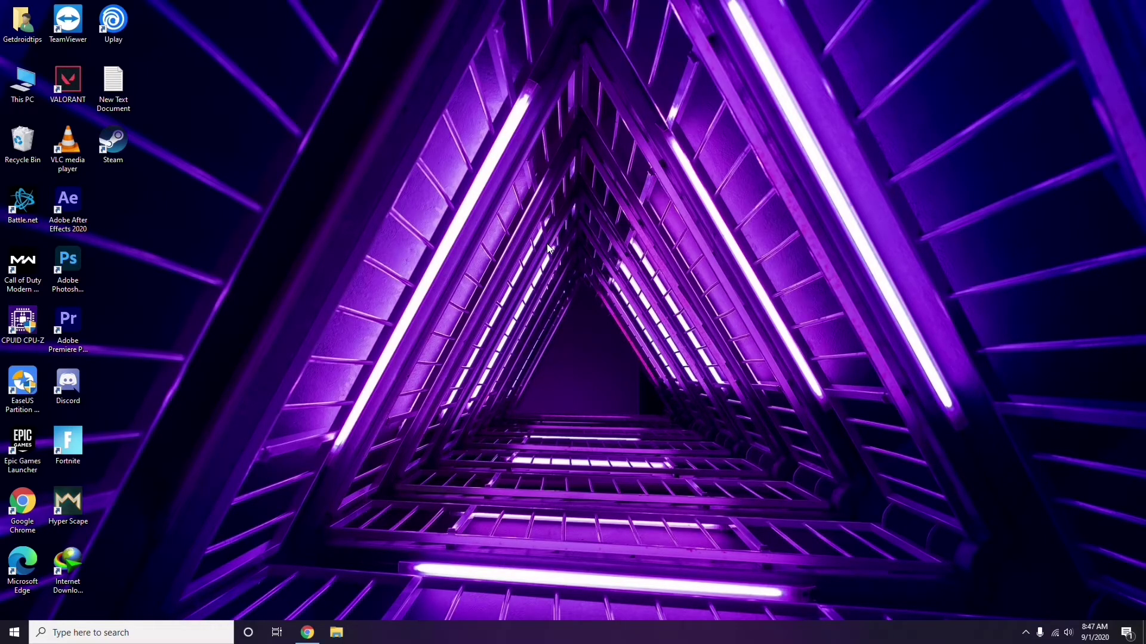
right_click(434, 167)
left_click(463, 219)
- Open Computer Management for this PC, view the Device Manager's hardware categories, and close the window
right_click(24, 96)
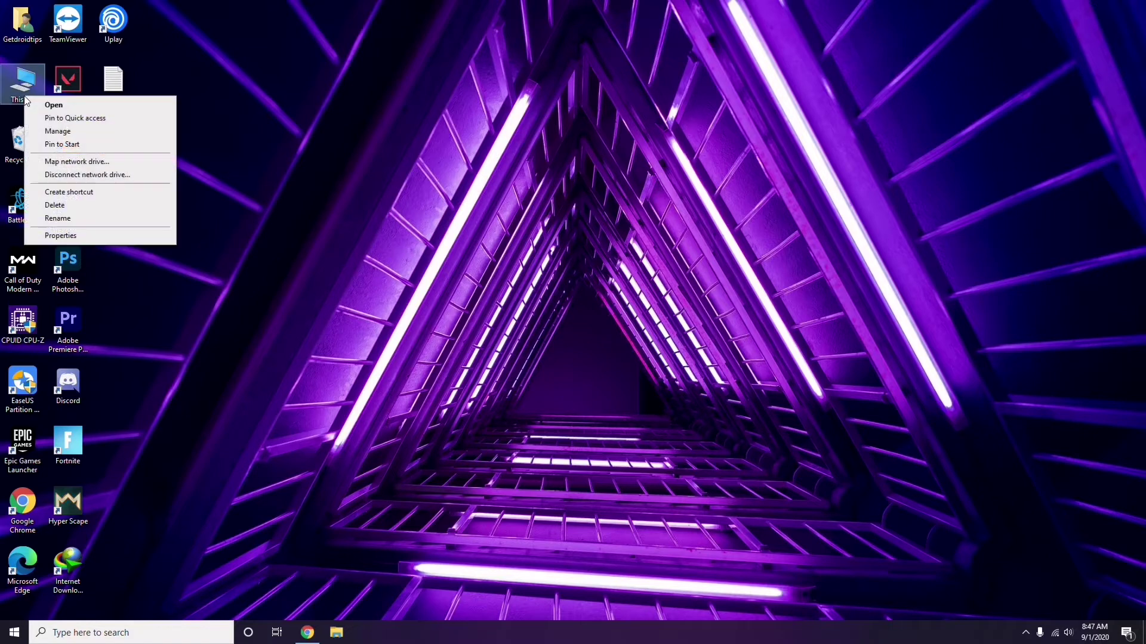
left_click(62, 132)
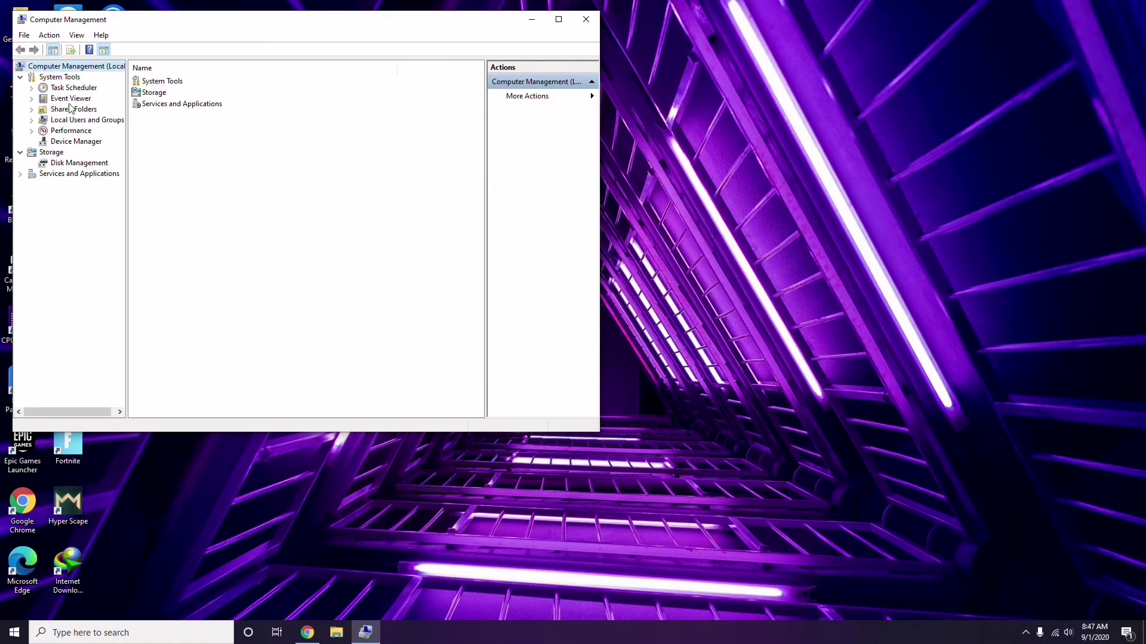
left_click(70, 141)
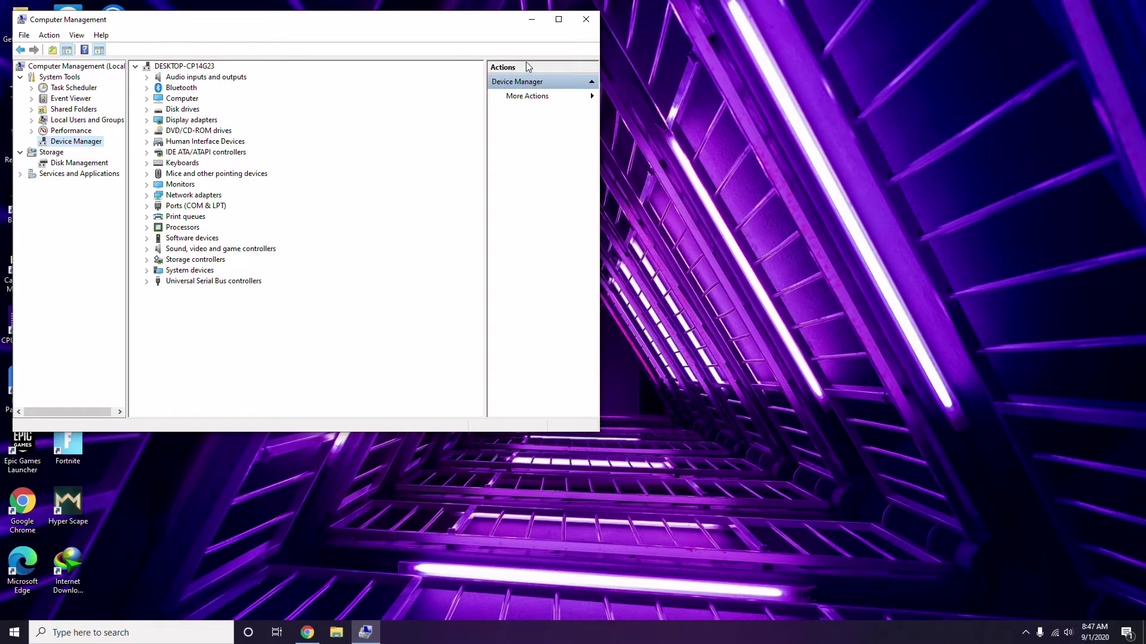
left_click(586, 19)
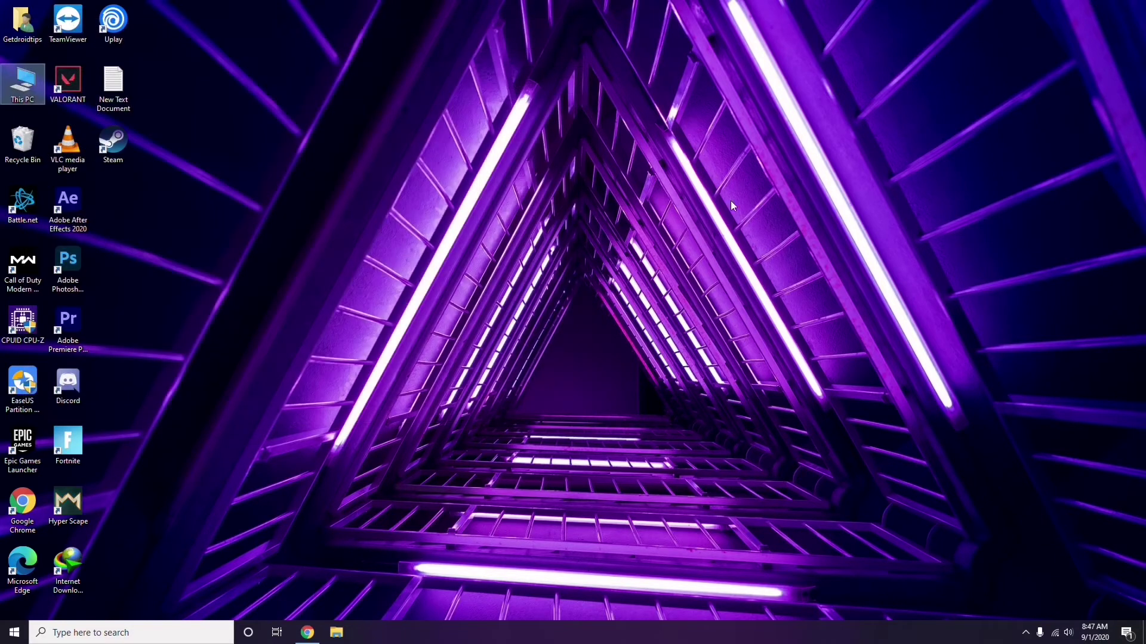
- Open AMD Radeon Software, review its System, Graphics, Display and Home pages, and close it
left_click(1026, 641)
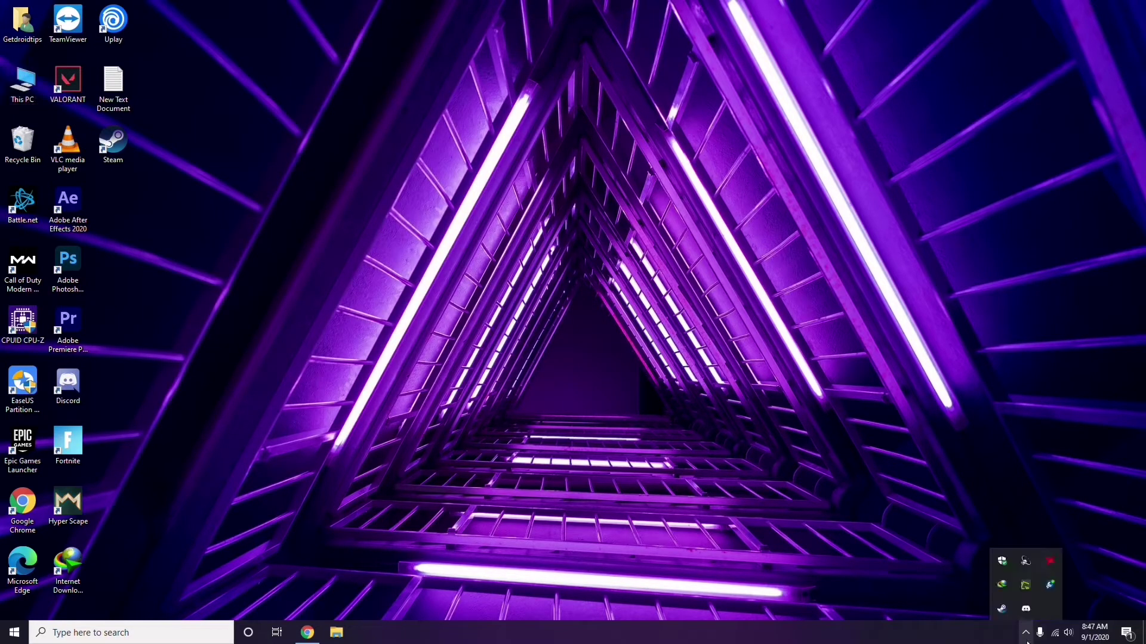
left_click(1048, 562)
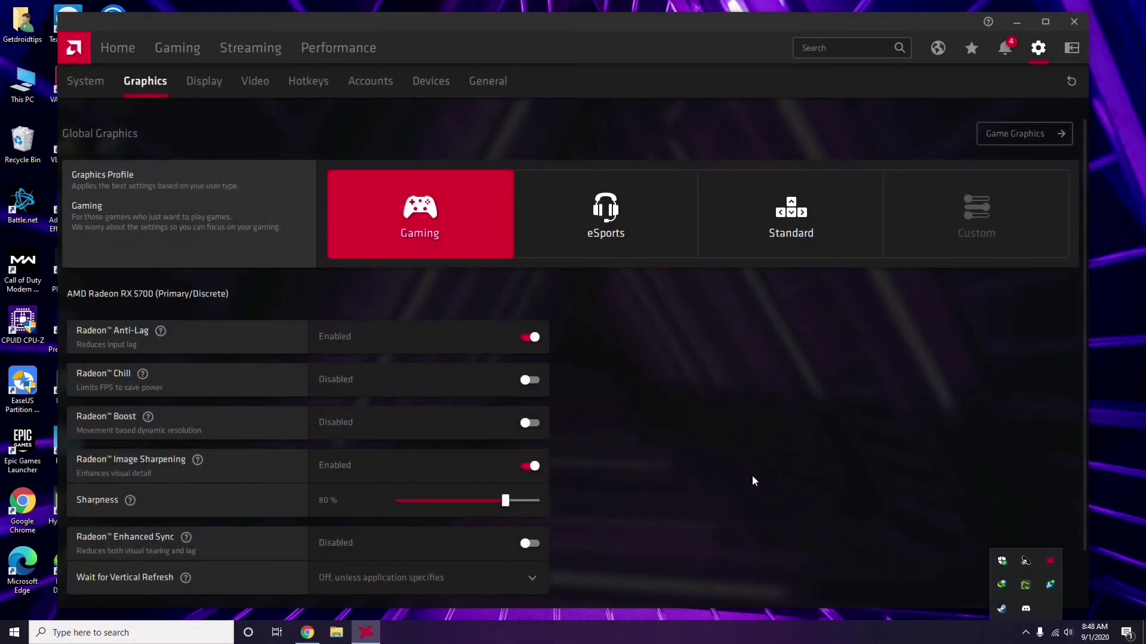
left_click(97, 84)
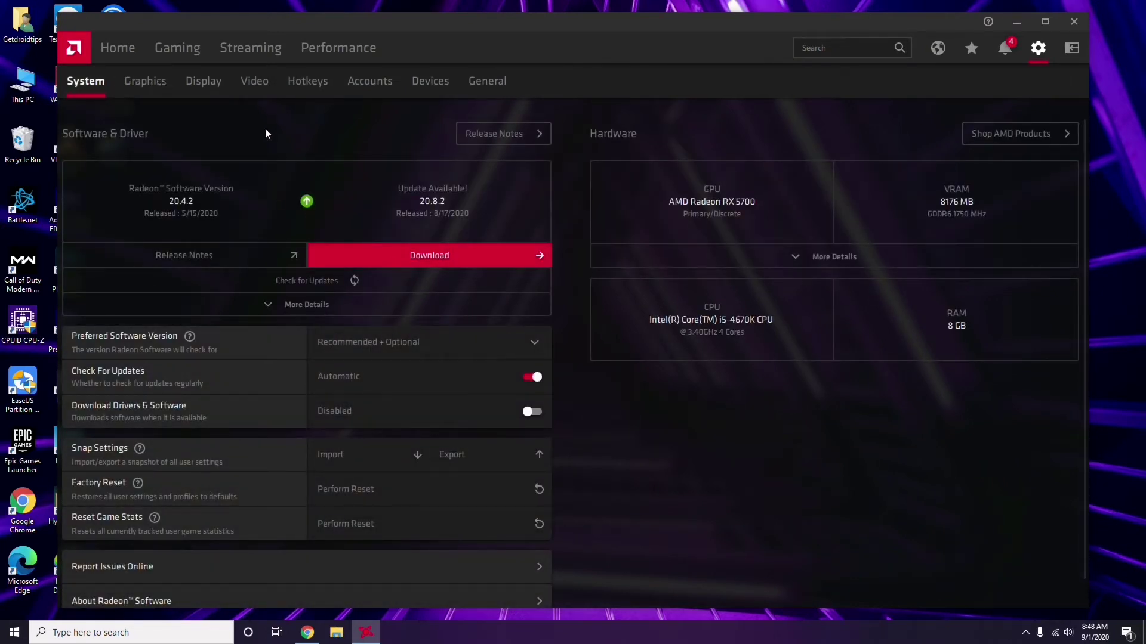
left_click(141, 85)
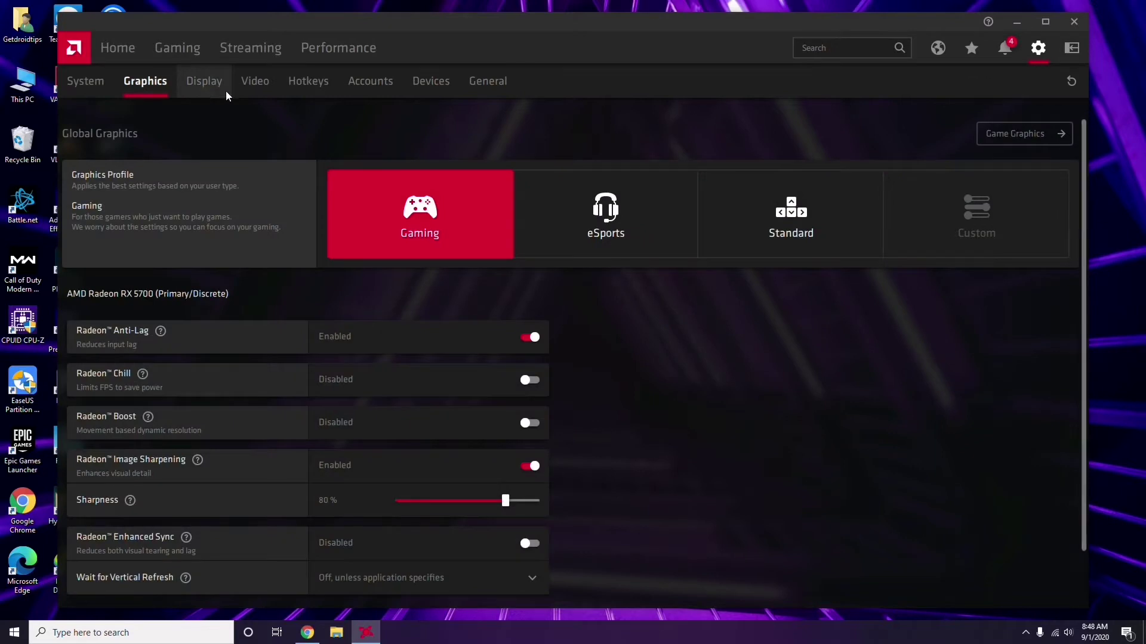
left_click(218, 92)
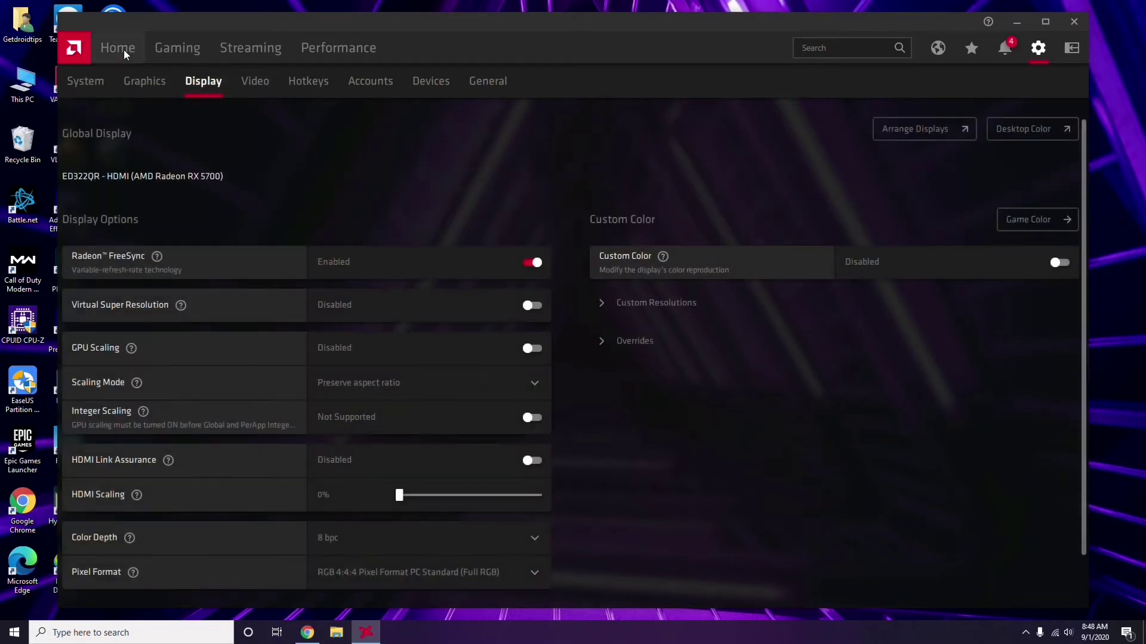
left_click(125, 51)
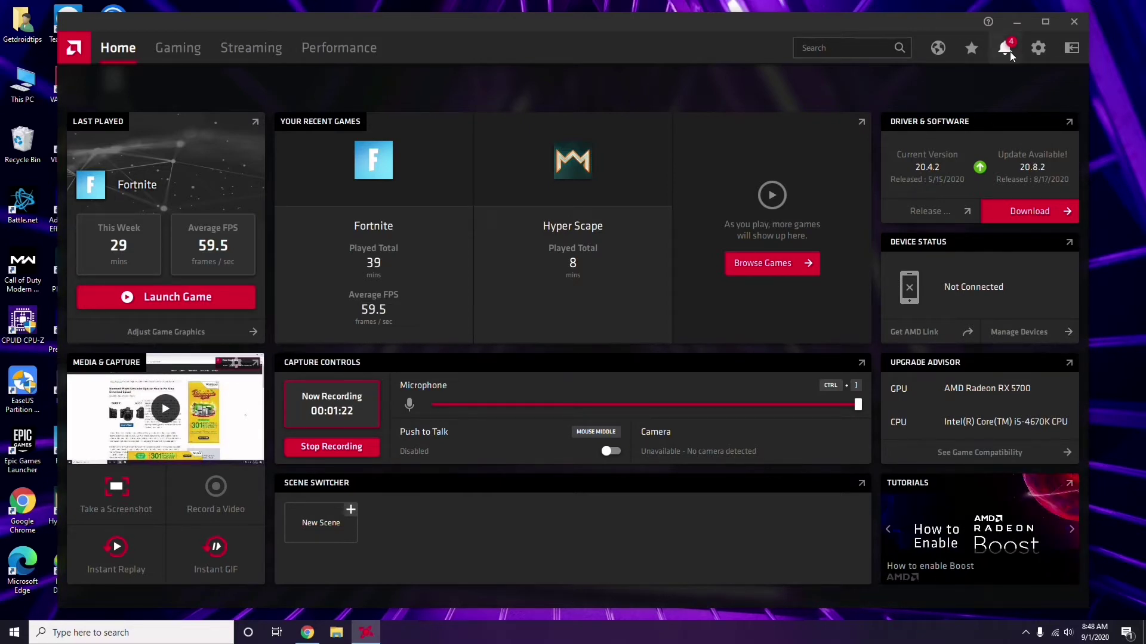
left_click(1074, 22)
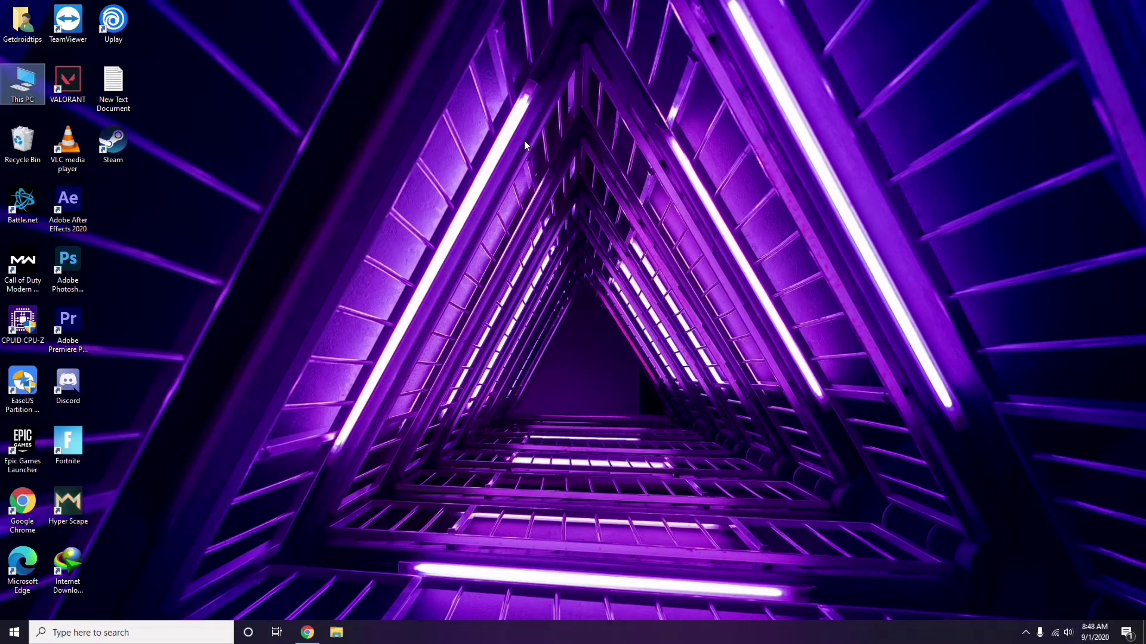
right_click(241, 154)
left_click(260, 209)
- Open Steam, disable the Steam Overlay while in-game in its In-Game settings, and close Steam
double_click(113, 146)
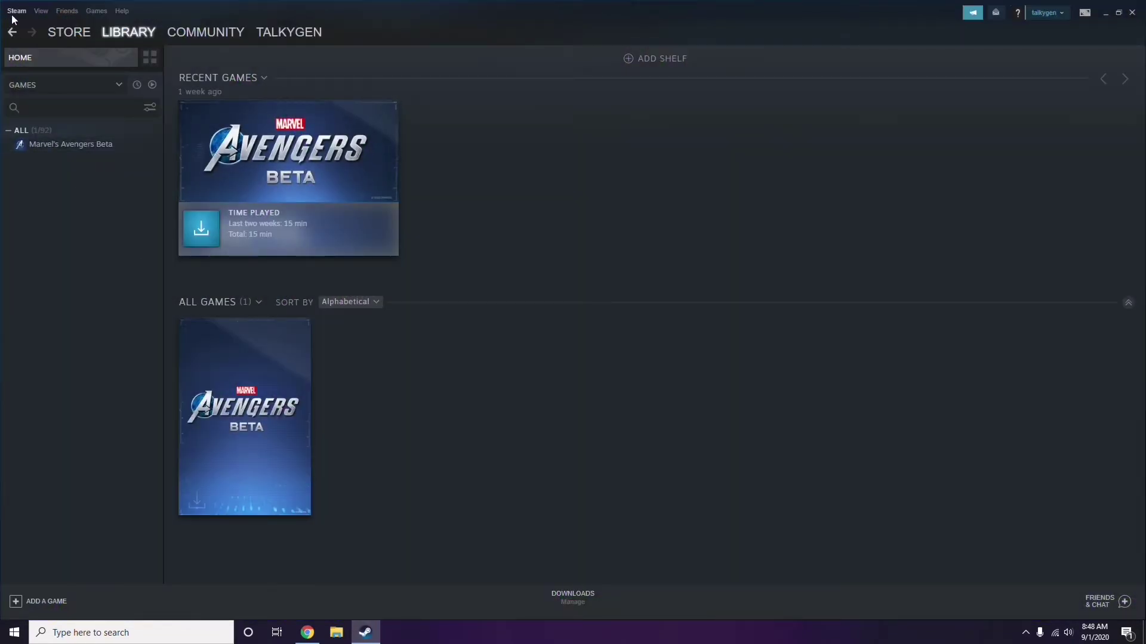
left_click(16, 11)
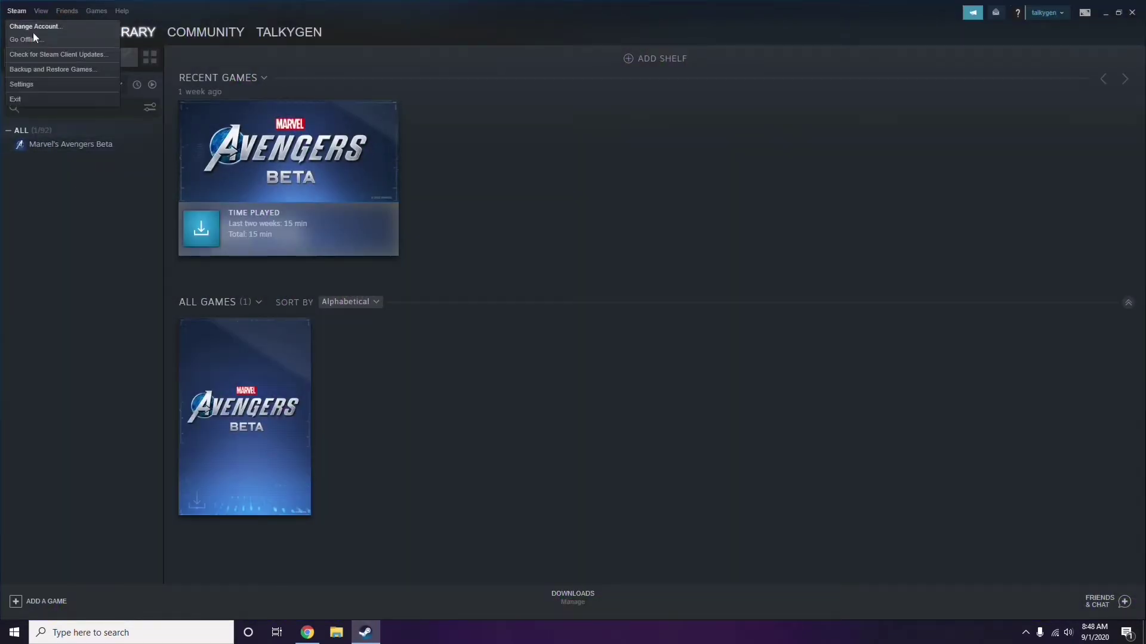
left_click(38, 83)
left_click_drag(695, 227, 636, 131)
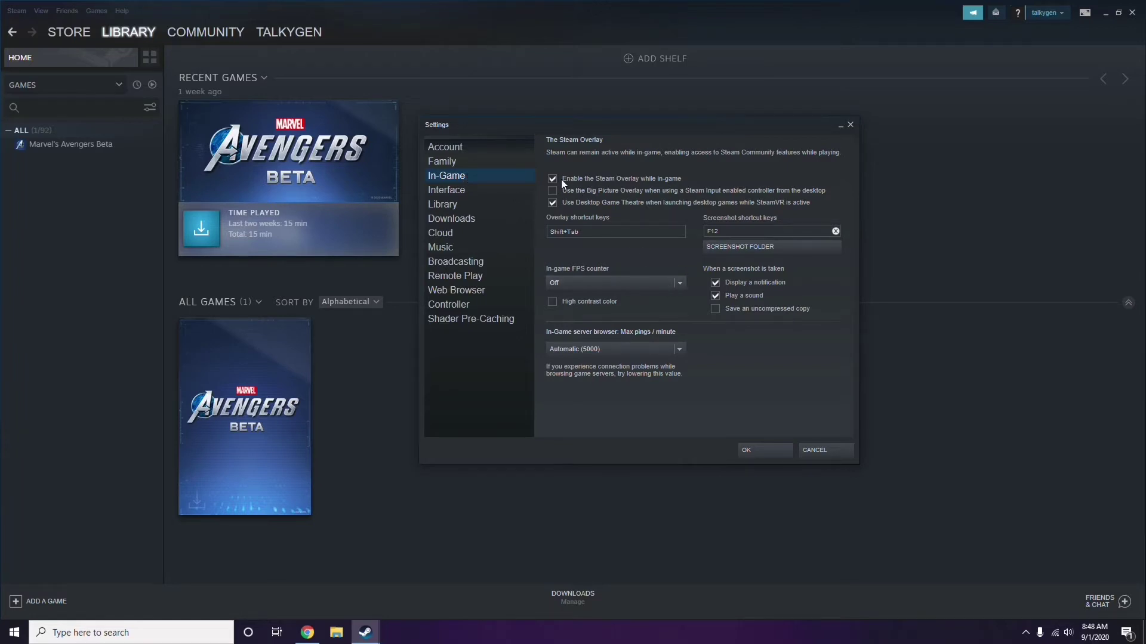
left_click(609, 181)
left_click(753, 450)
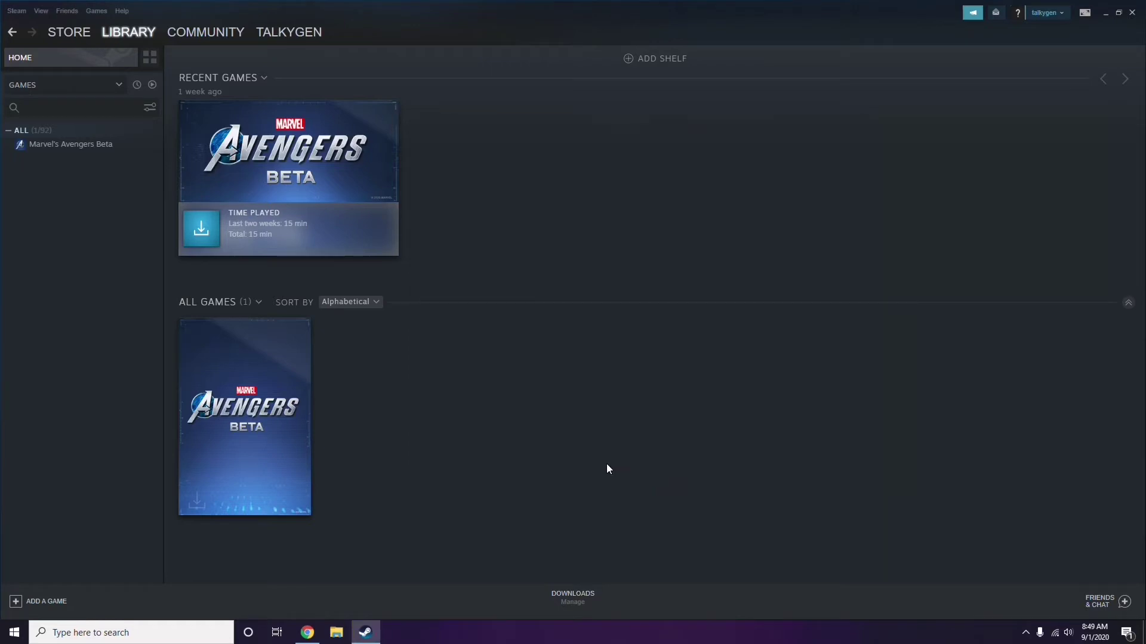
left_click(1132, 13)
right_click(466, 191)
left_click(498, 245)
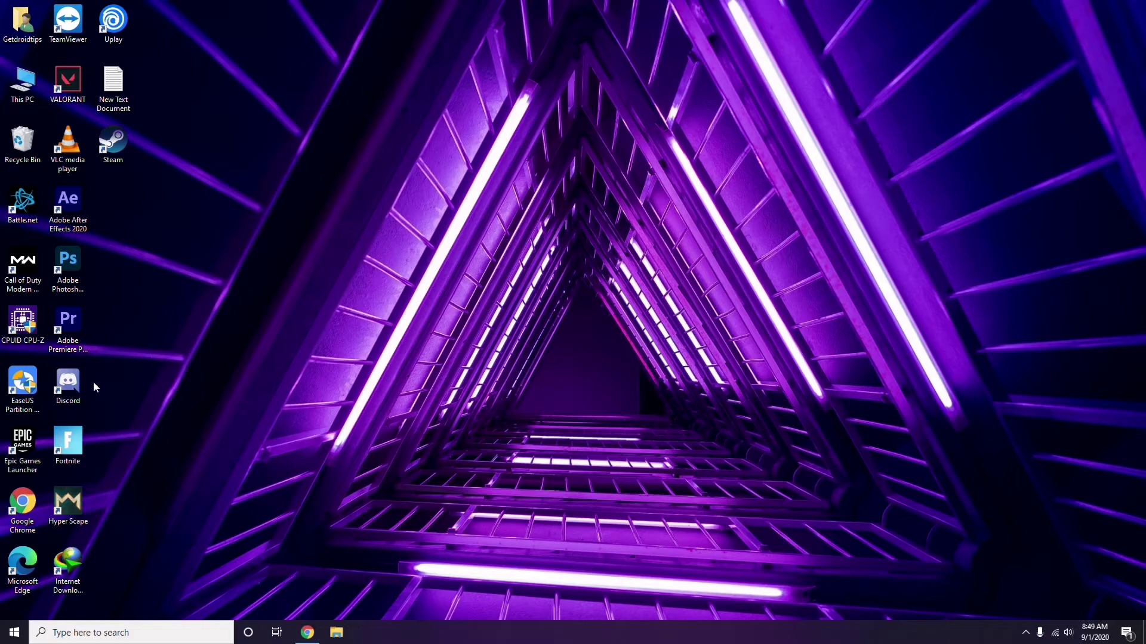
- Open Discord and turn off the OpenH264 Video Codec provided by Cisco Systems in the Voice & Video settings
double_click(77, 382)
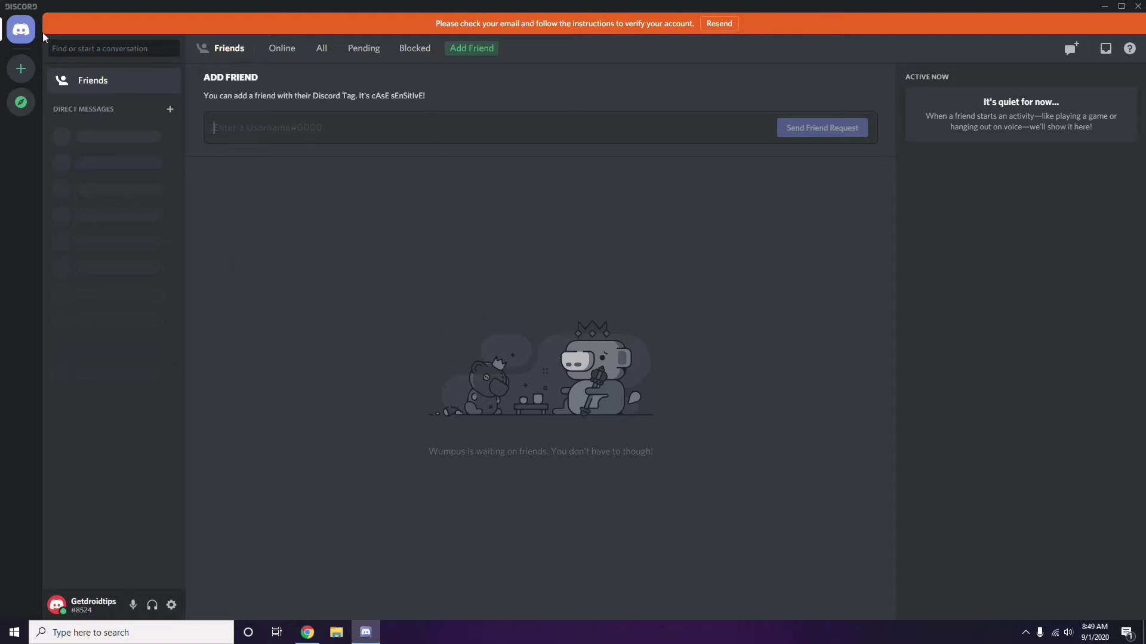
left_click(172, 606)
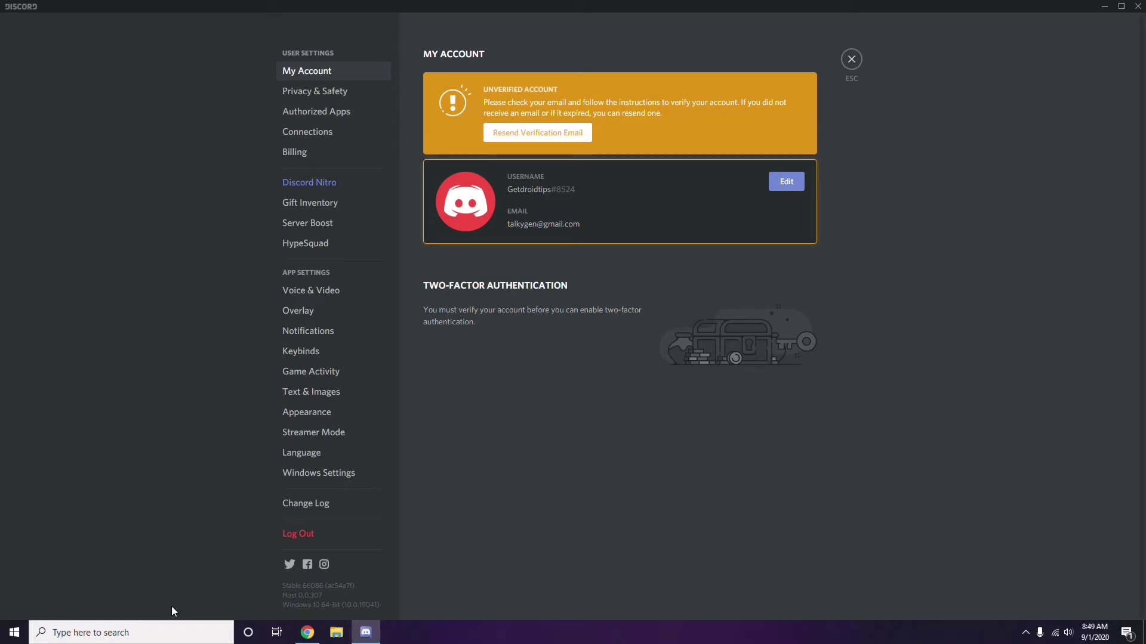
left_click(304, 290)
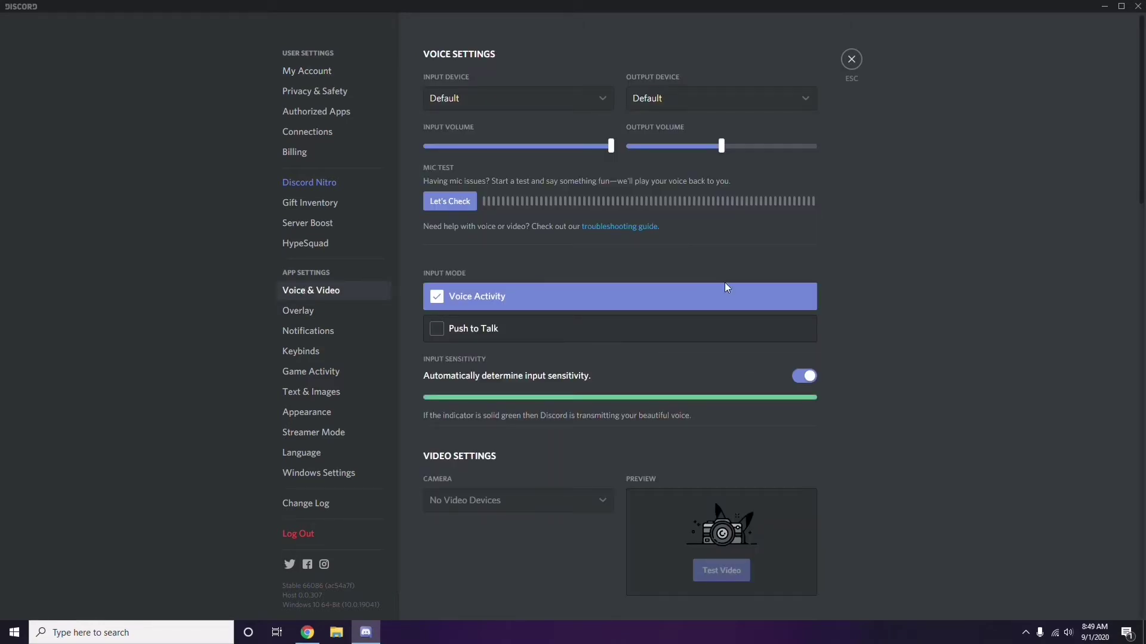
scroll(874, 288, "down", 8)
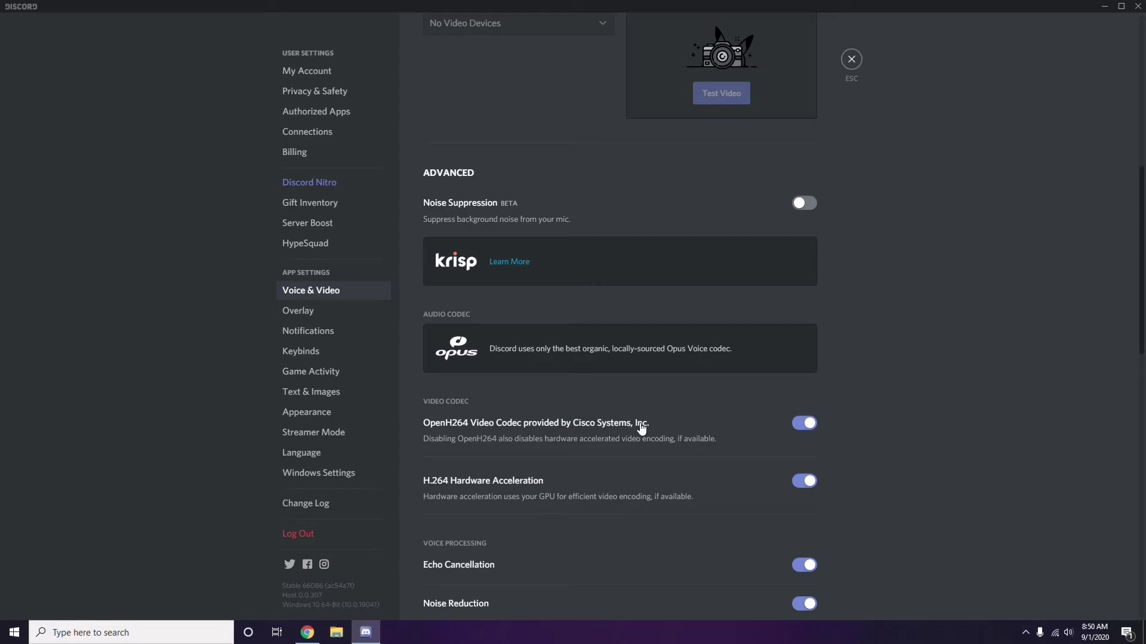
left_click(795, 425)
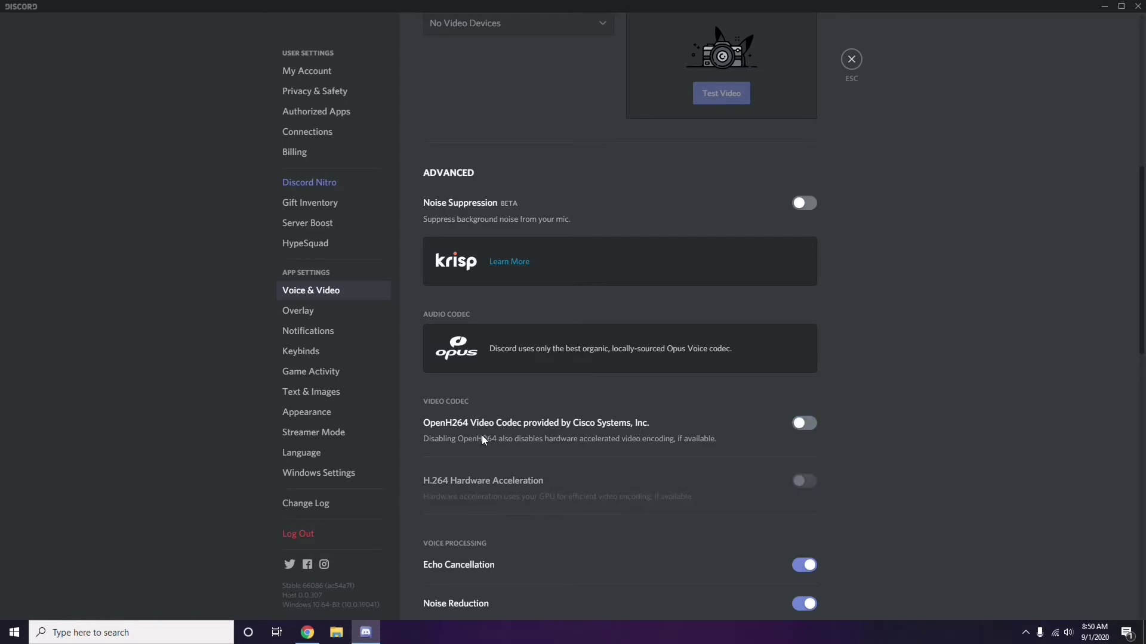
scroll(590, 429, "down", 2)
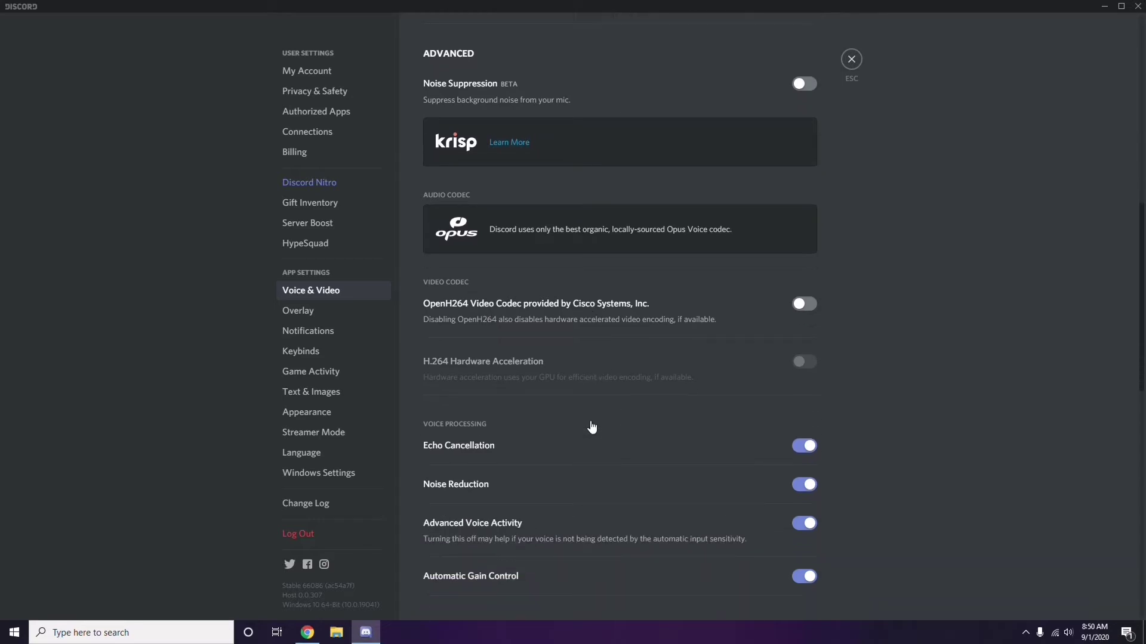
scroll(592, 427, "down", 4)
scroll(592, 427, "up", 1)
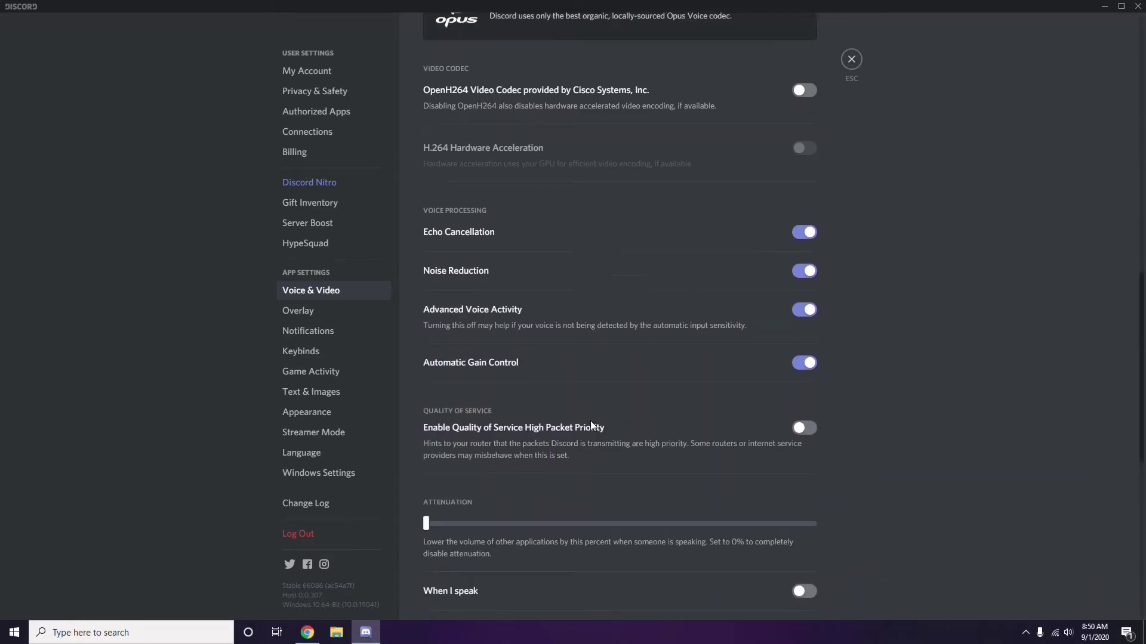
- Turn off the in-game overlay in Discord's Overlay settings
left_click(300, 314)
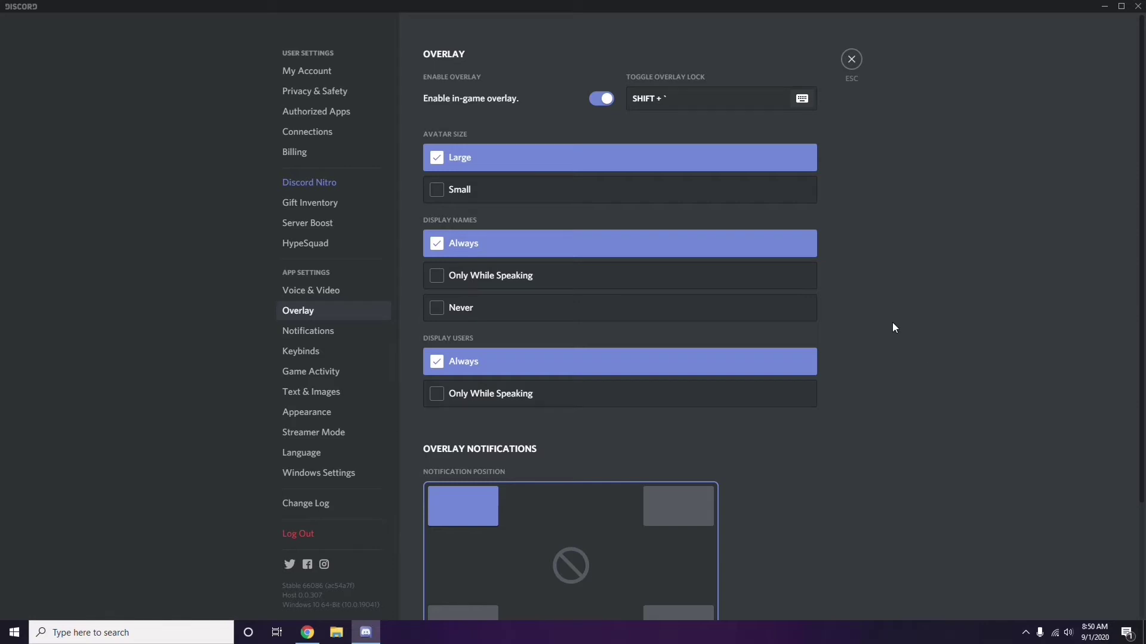
scroll(887, 318, "down", 1)
scroll(888, 318, "up", 1)
left_click(597, 100)
- Turn off Hardware Acceleration in Discord's Appearance settings, accept the relaunch, and minimize Discord
left_click(315, 416)
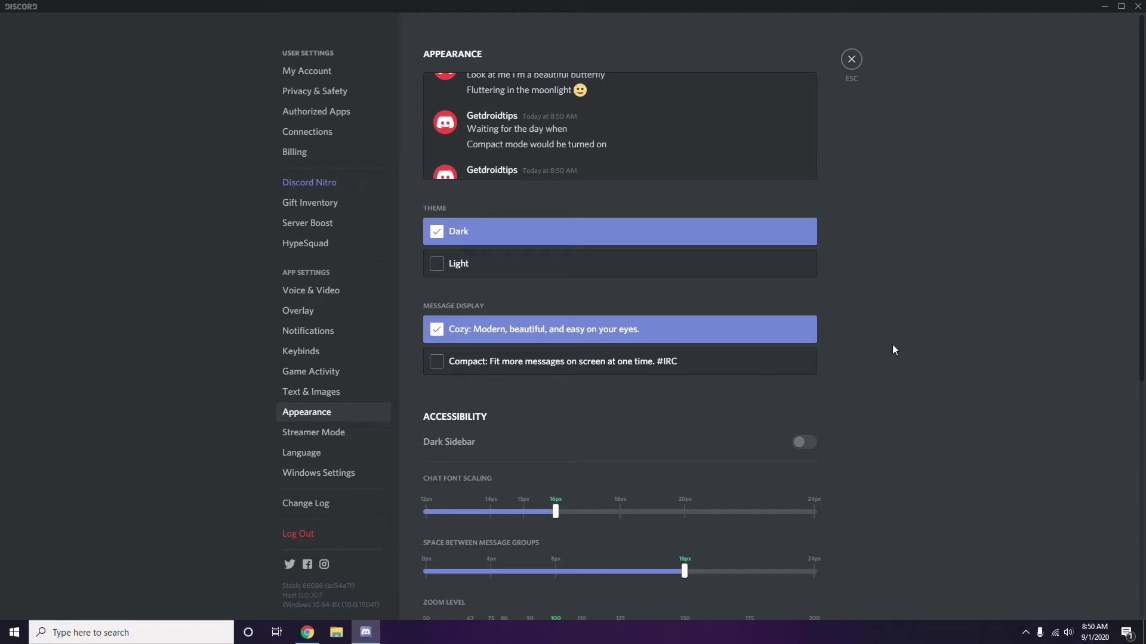
scroll(894, 349, "down", 6)
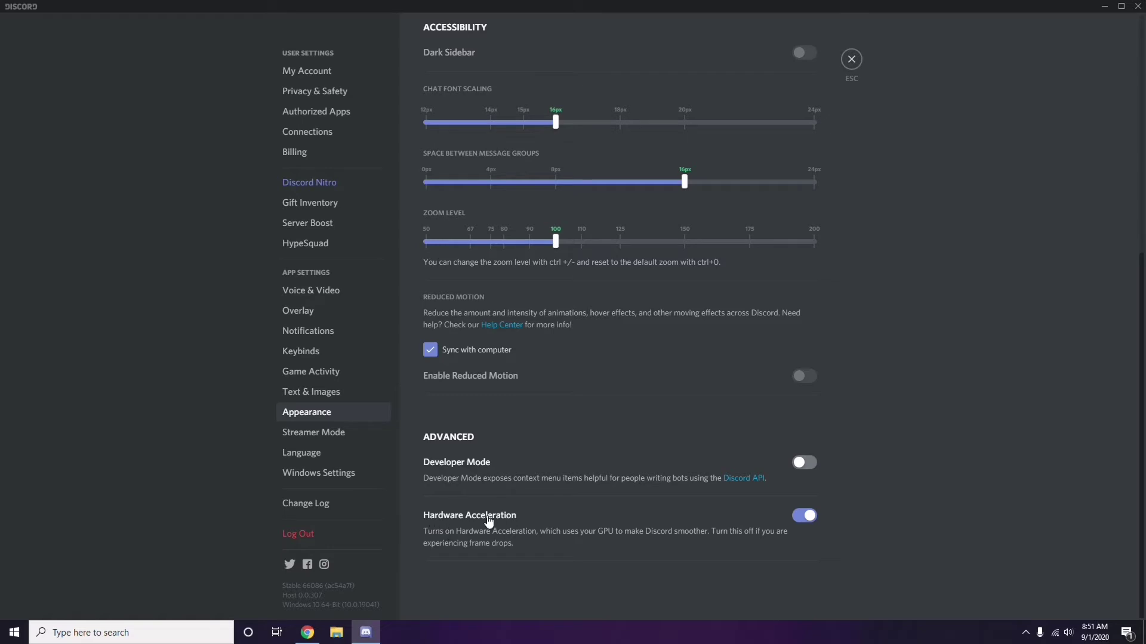
left_click(802, 517)
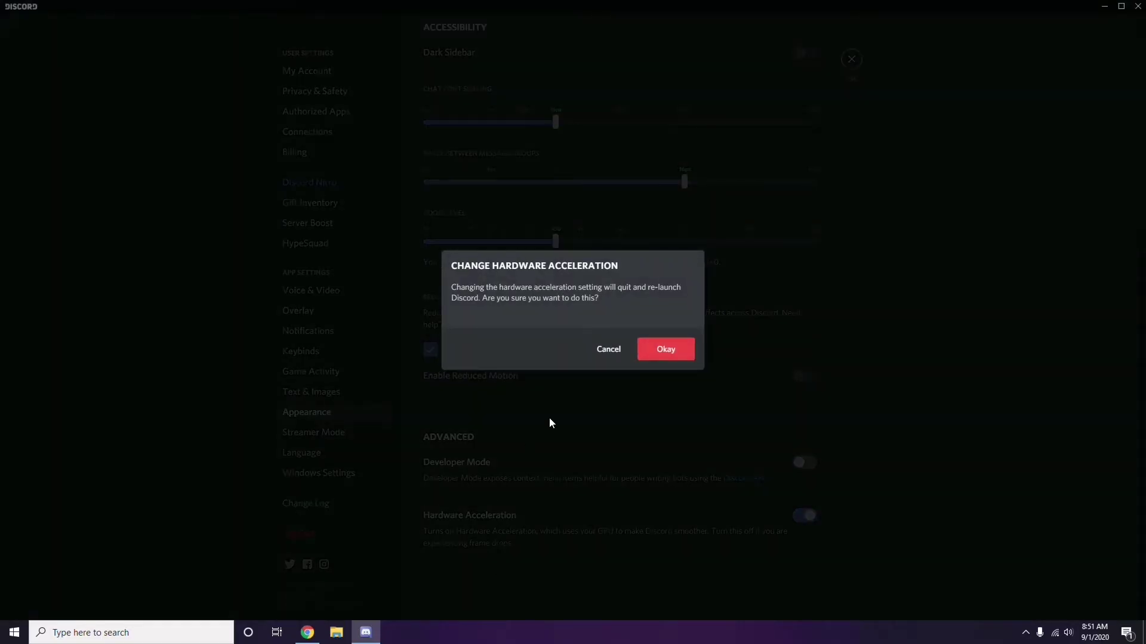
left_click(660, 352)
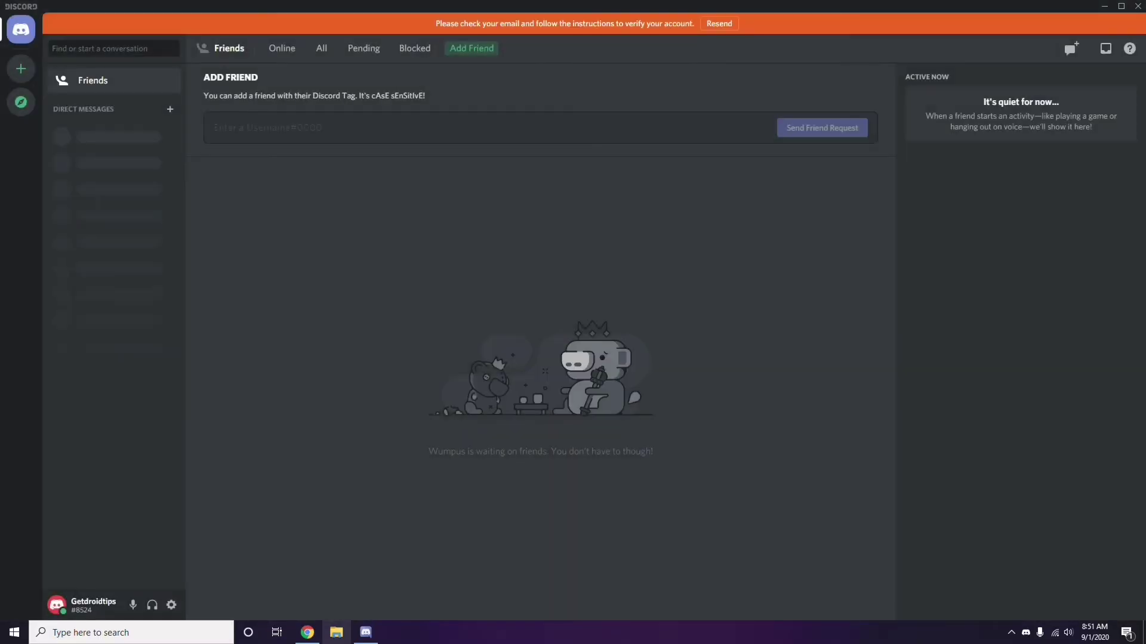
left_click(1105, 8)
right_click(455, 156)
left_click(485, 206)
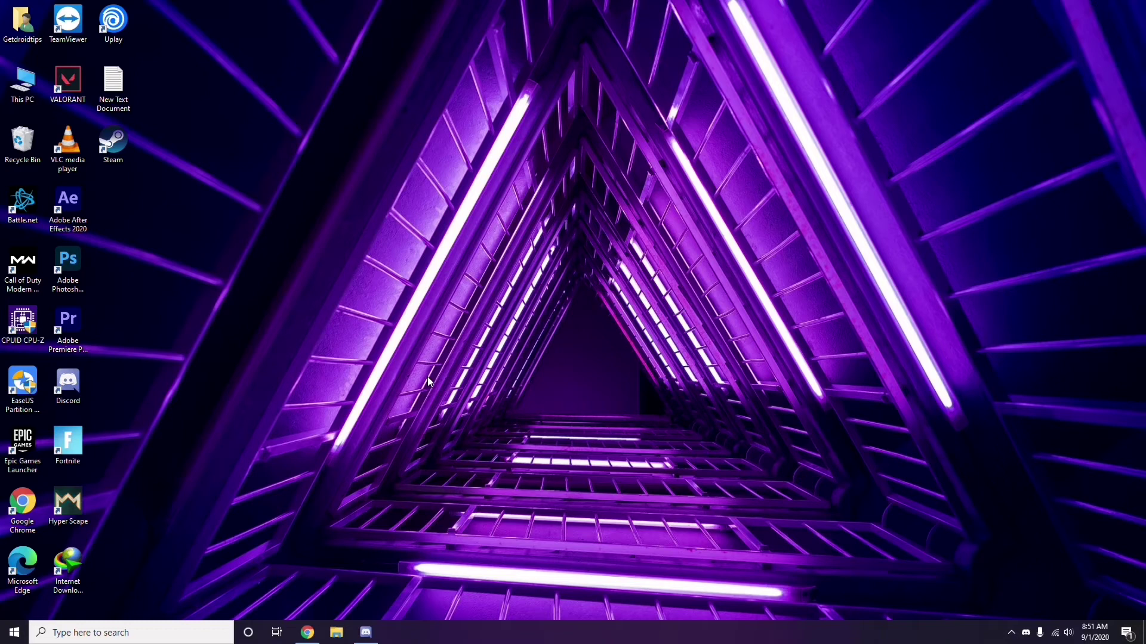
- Search Windows for "windows" and open the Windows Update settings
left_click(91, 635)
type("windows")
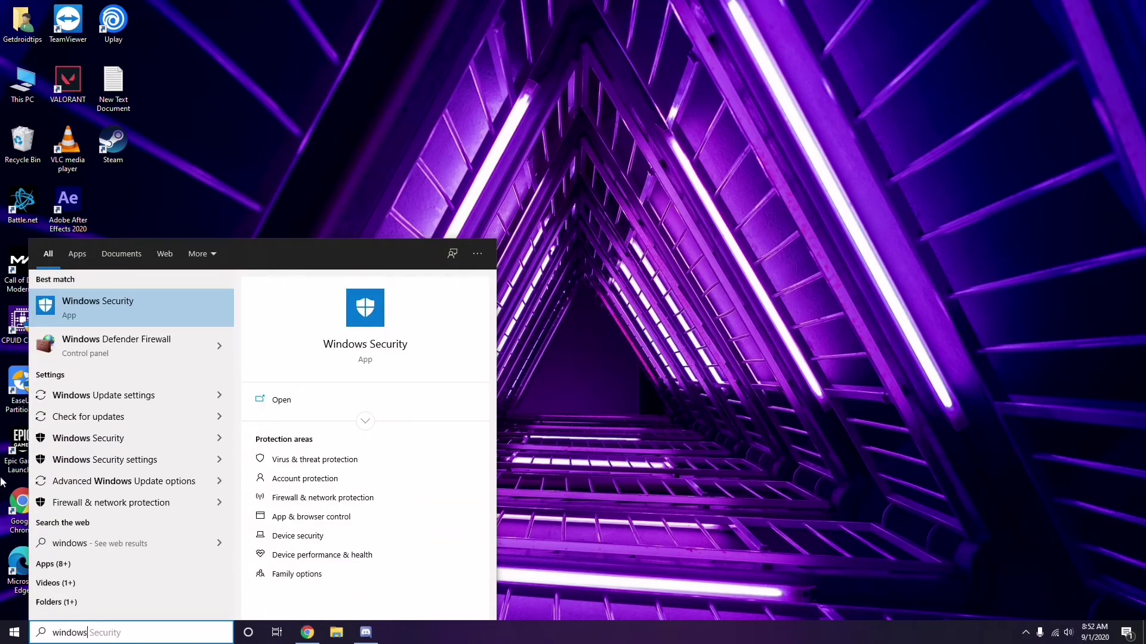
left_click(143, 396)
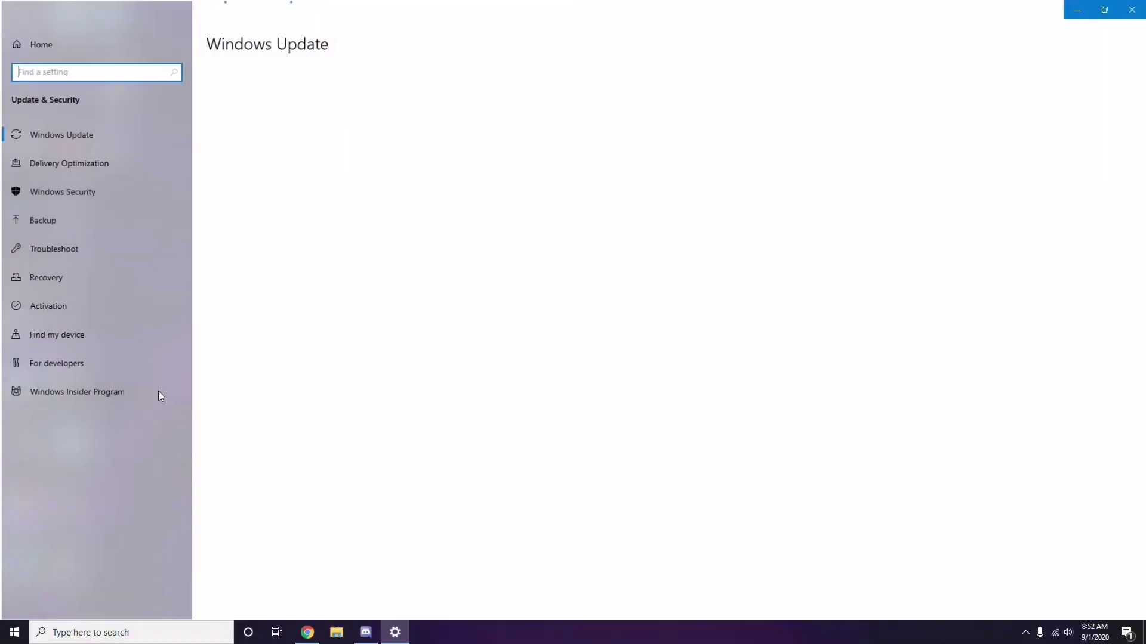
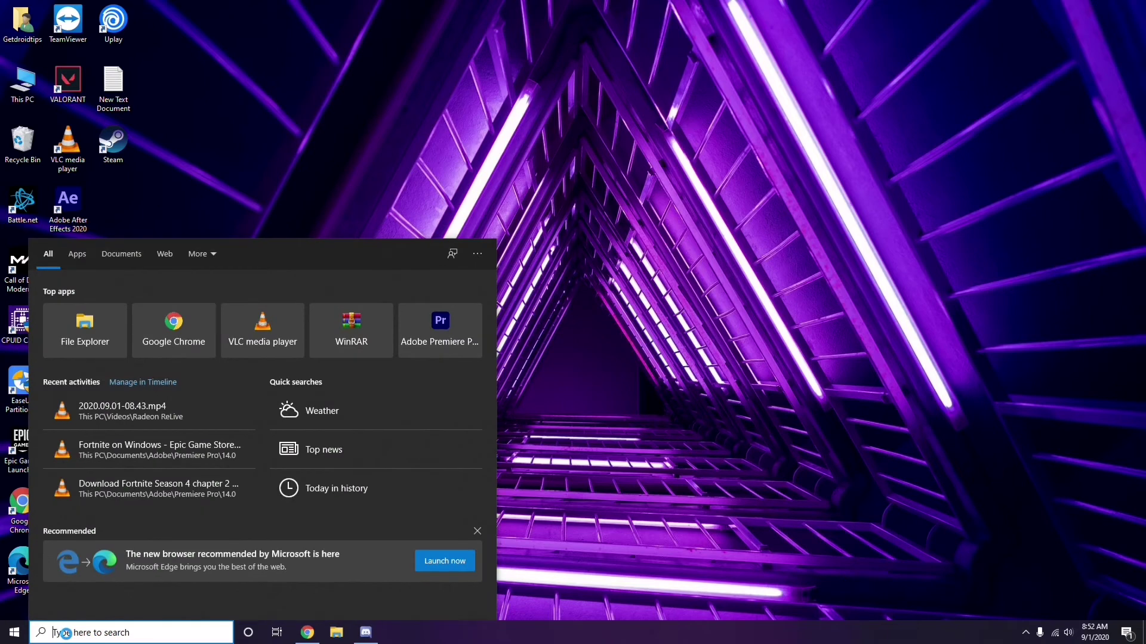
- Search Windows for "settings", open the Settings app, and view the Windows Update history under Update & Security
type("sett")
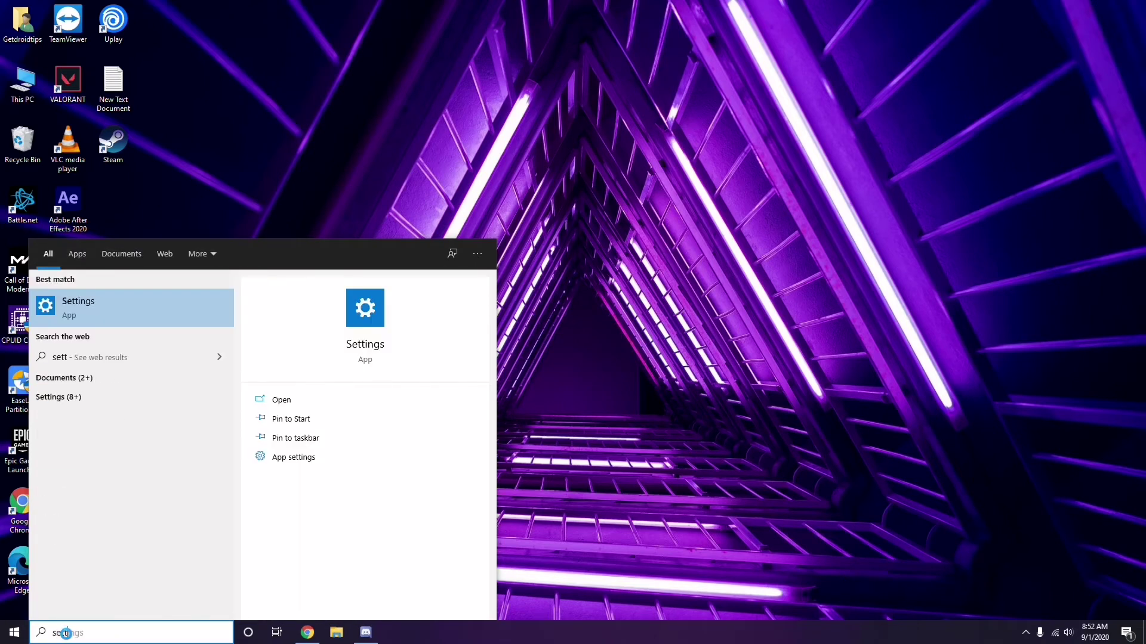
type("ings")
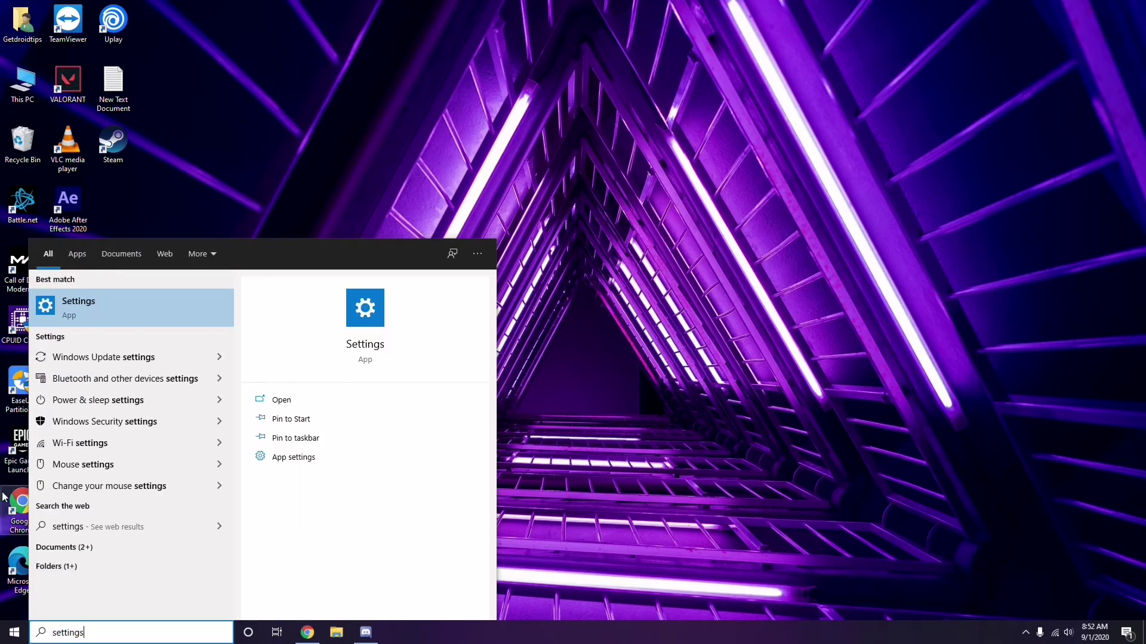
left_click(127, 313)
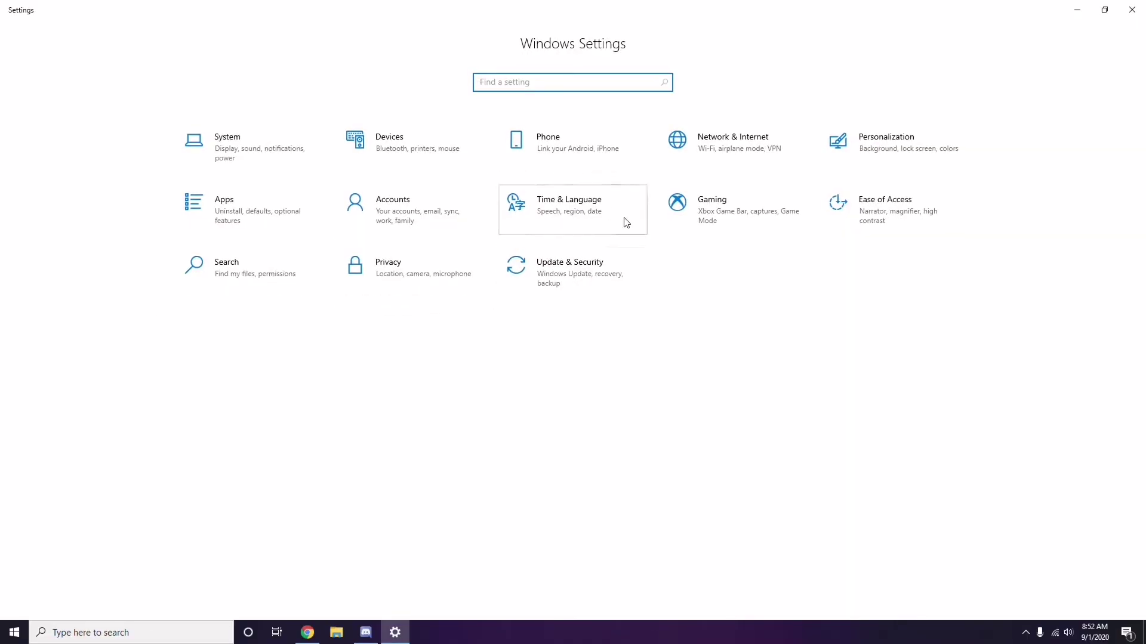
left_click(574, 284)
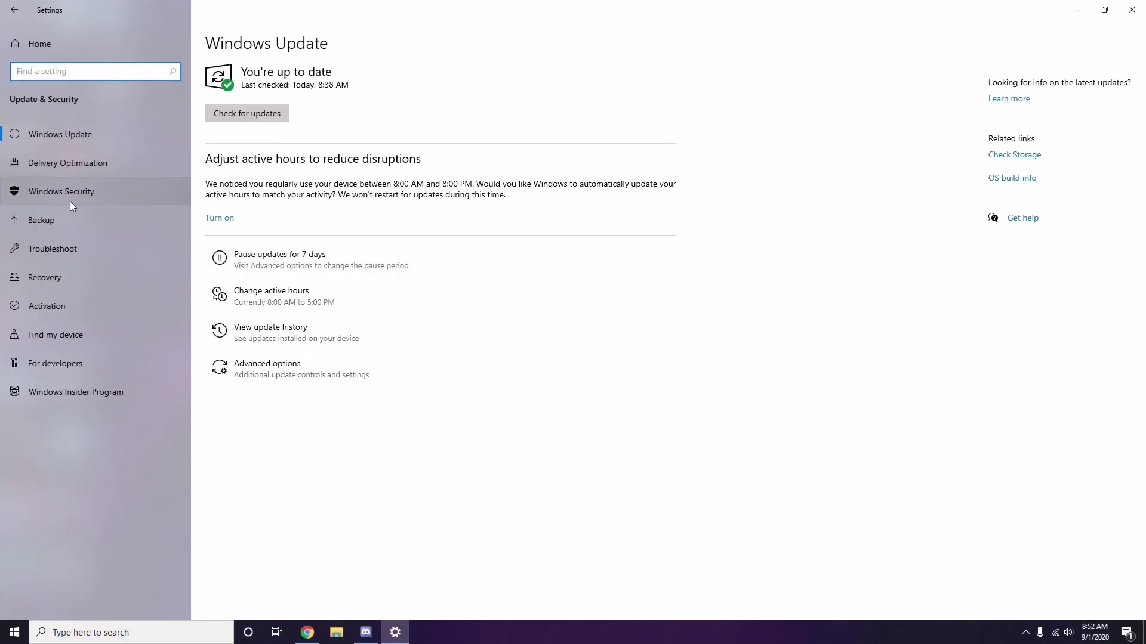
left_click(272, 335)
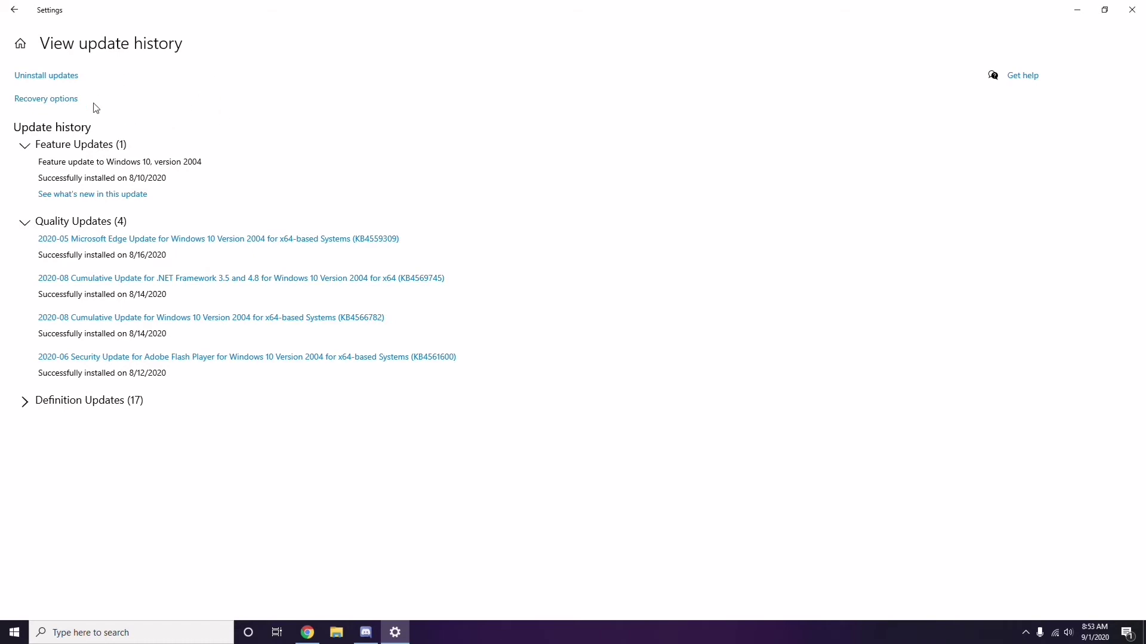
- Bring up the uninstall option for the x64 KB2565063 update among the installed updates, and close both windows without uninstalling
left_click(58, 76)
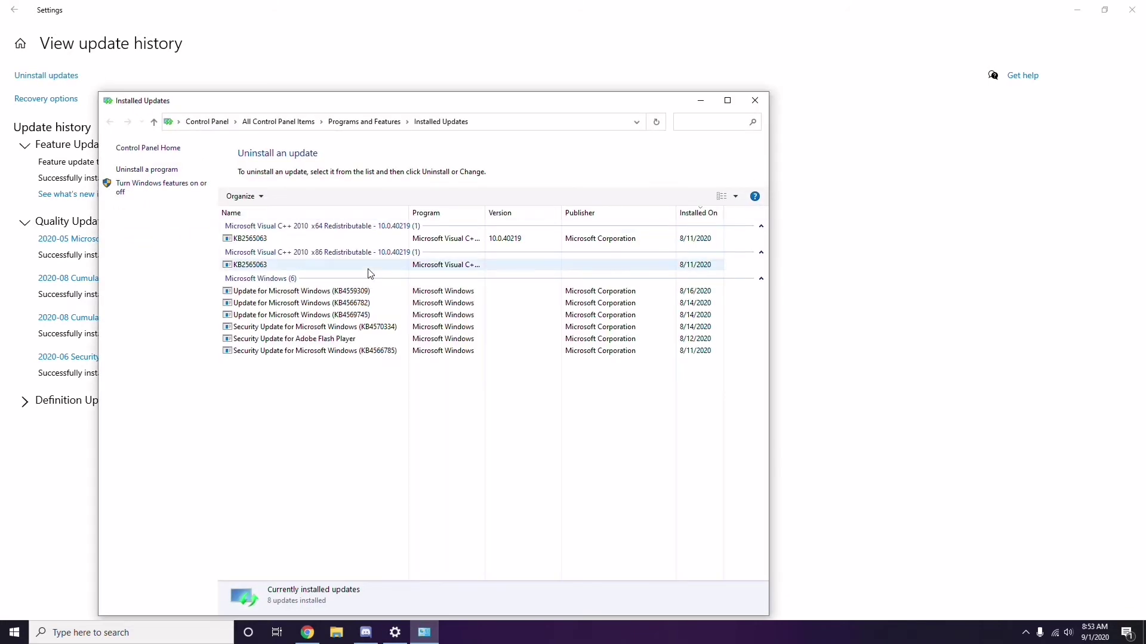
right_click(263, 244)
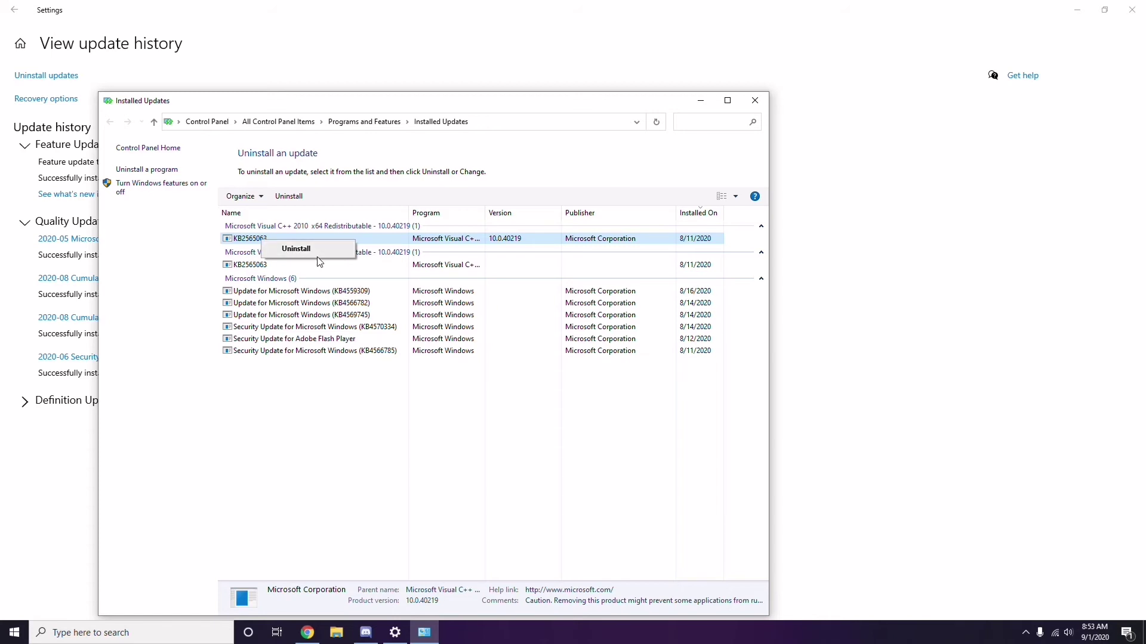
left_click(788, 232)
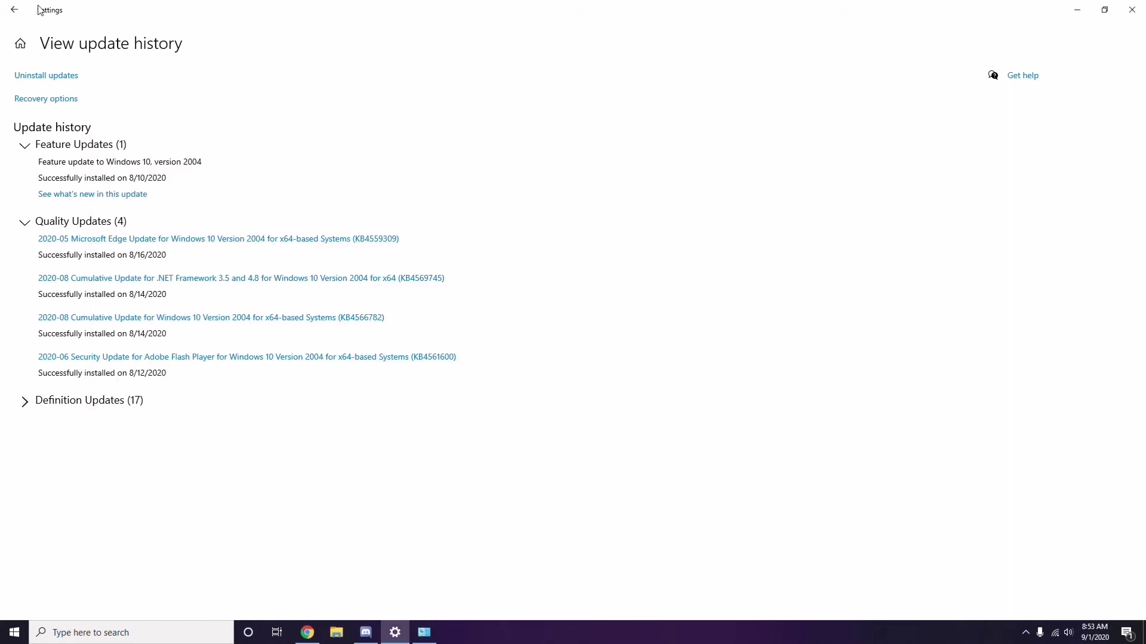
left_click(19, 16)
left_click(19, 16)
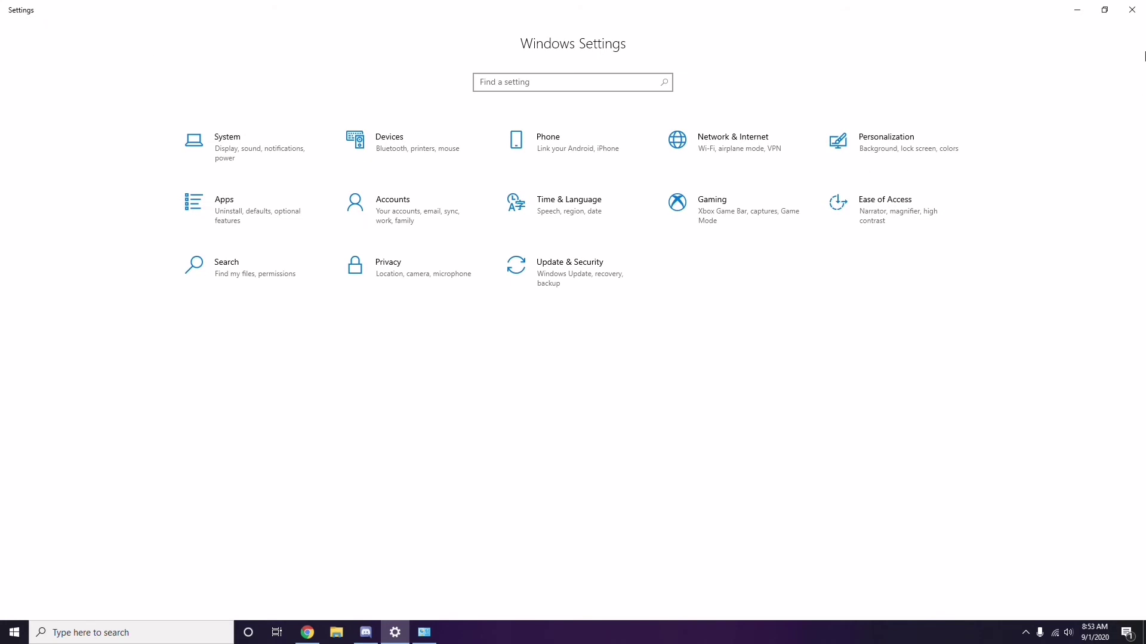
left_click(1132, 12)
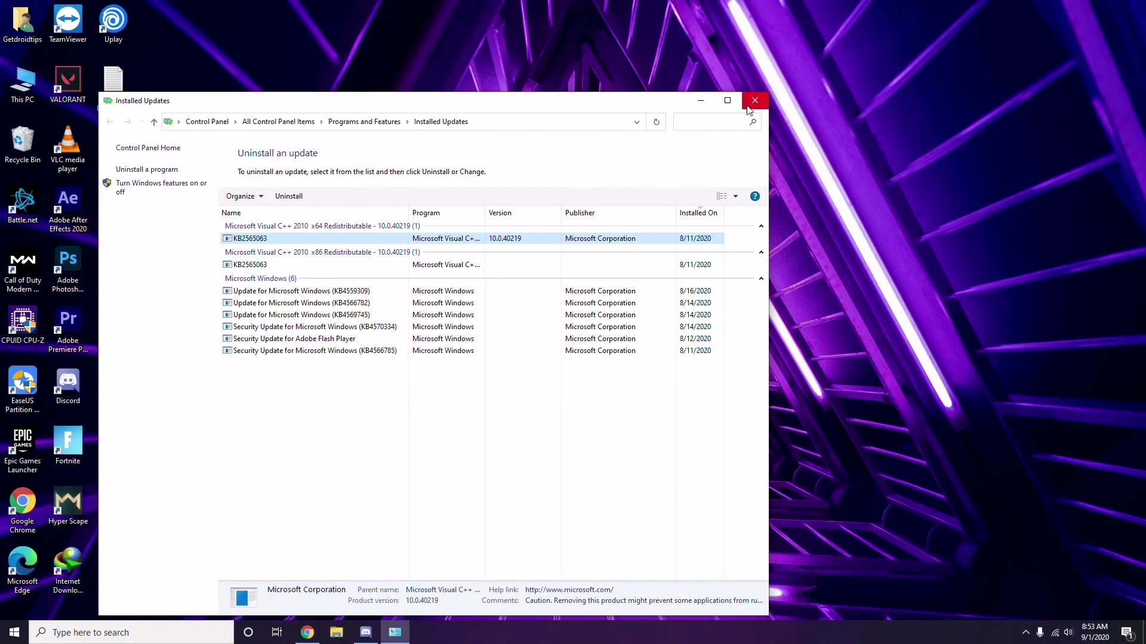
left_click(753, 105)
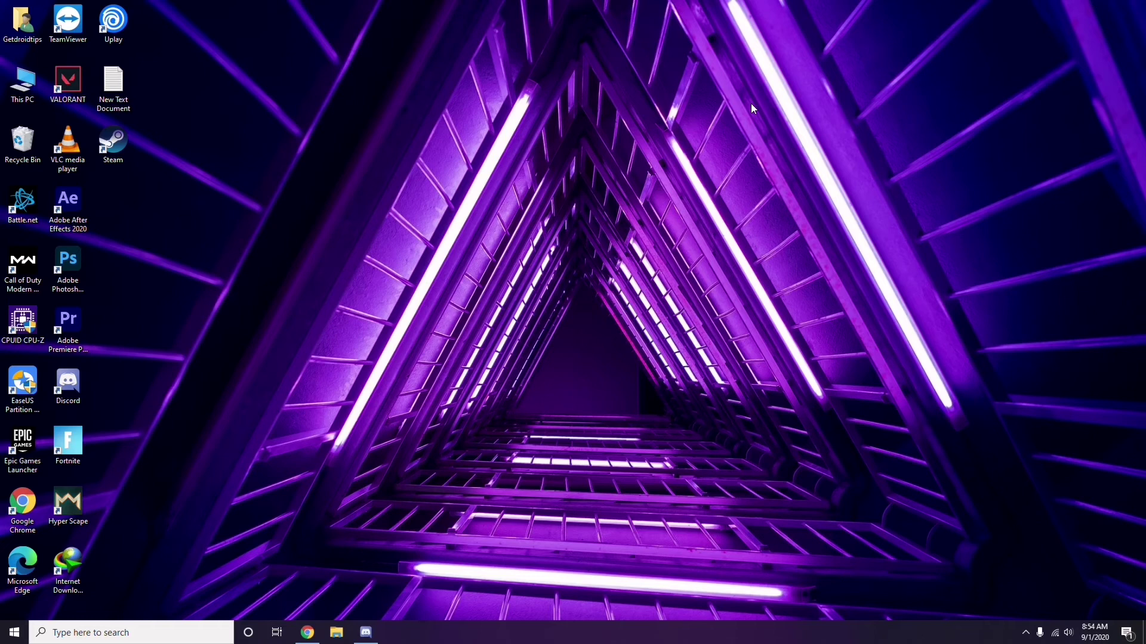
- Open the temporary files folder by running %temp% from the Run dialog
key("super+r")
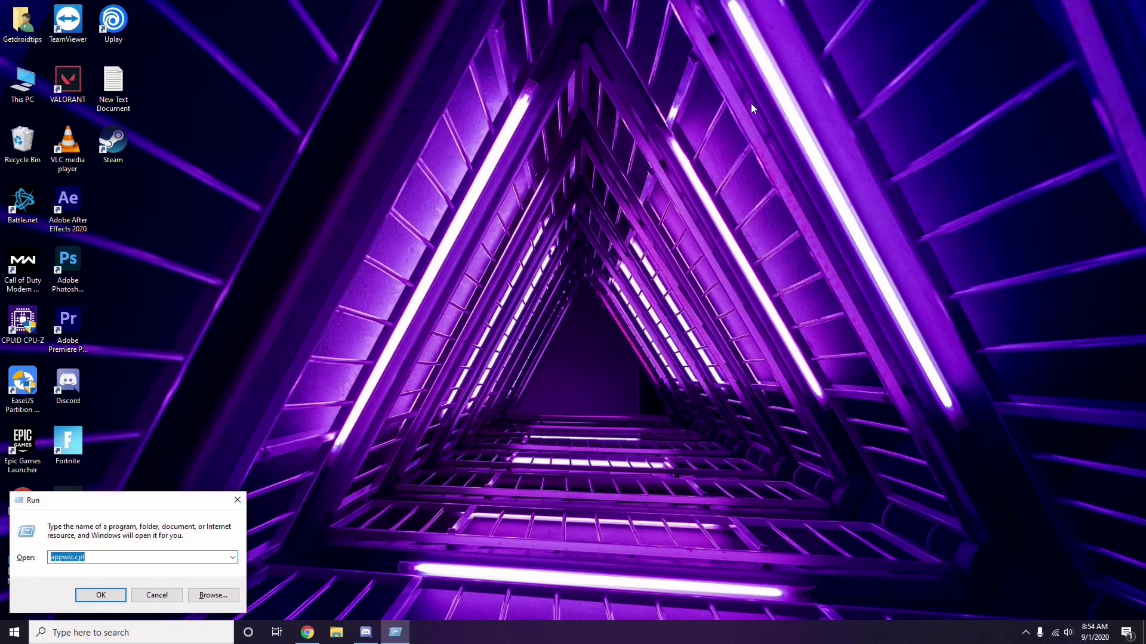
key("BackSpace")
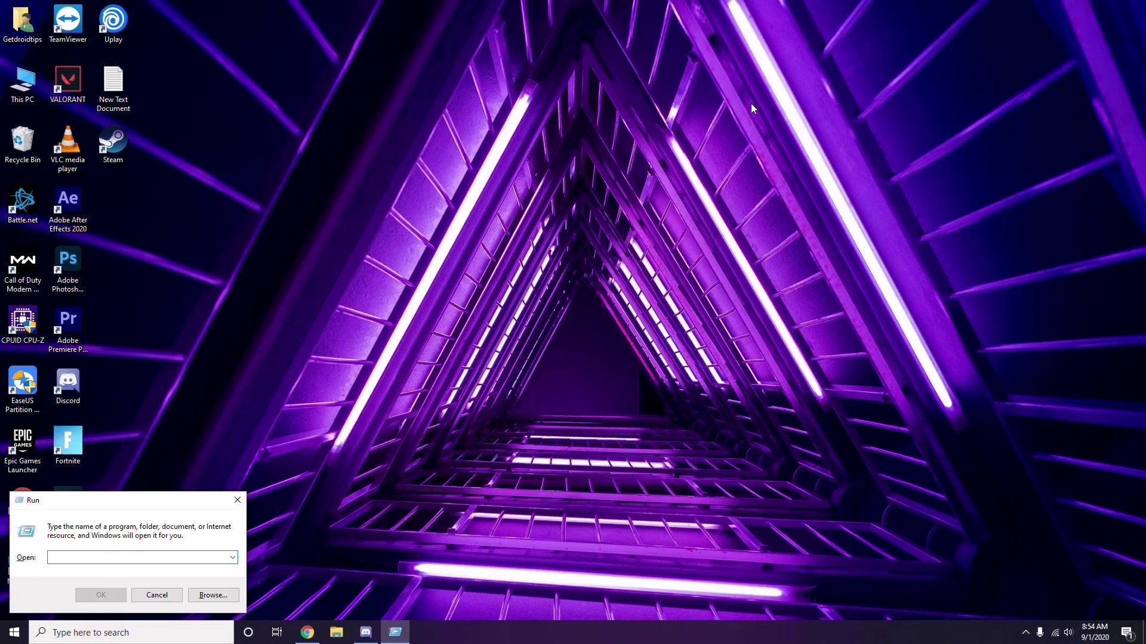
type("%")
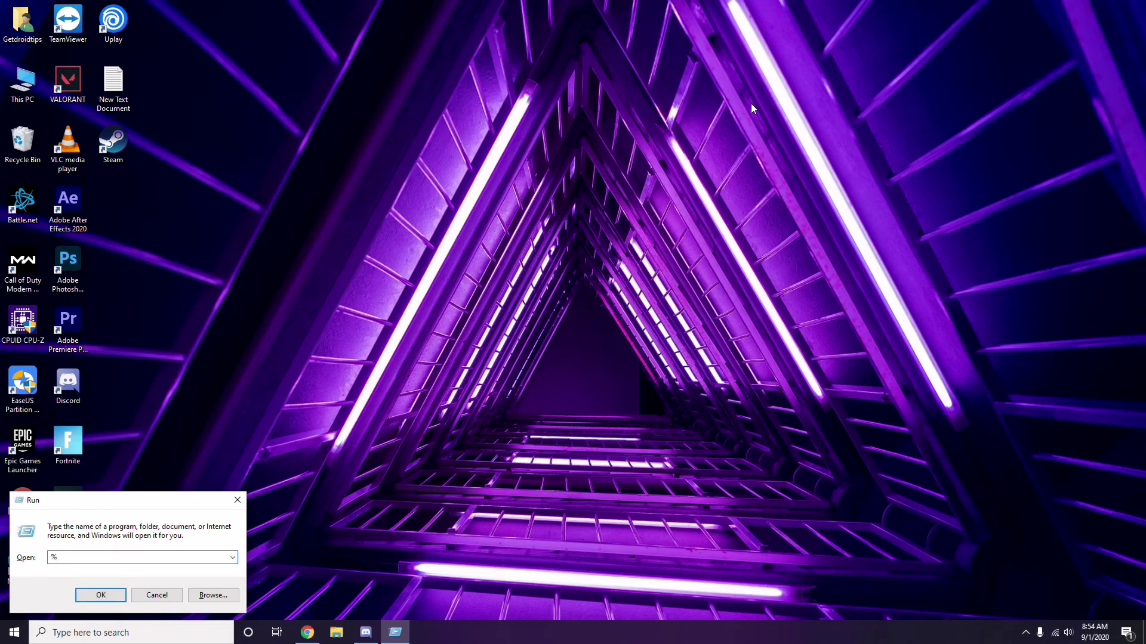
type("temp%")
left_click(102, 596)
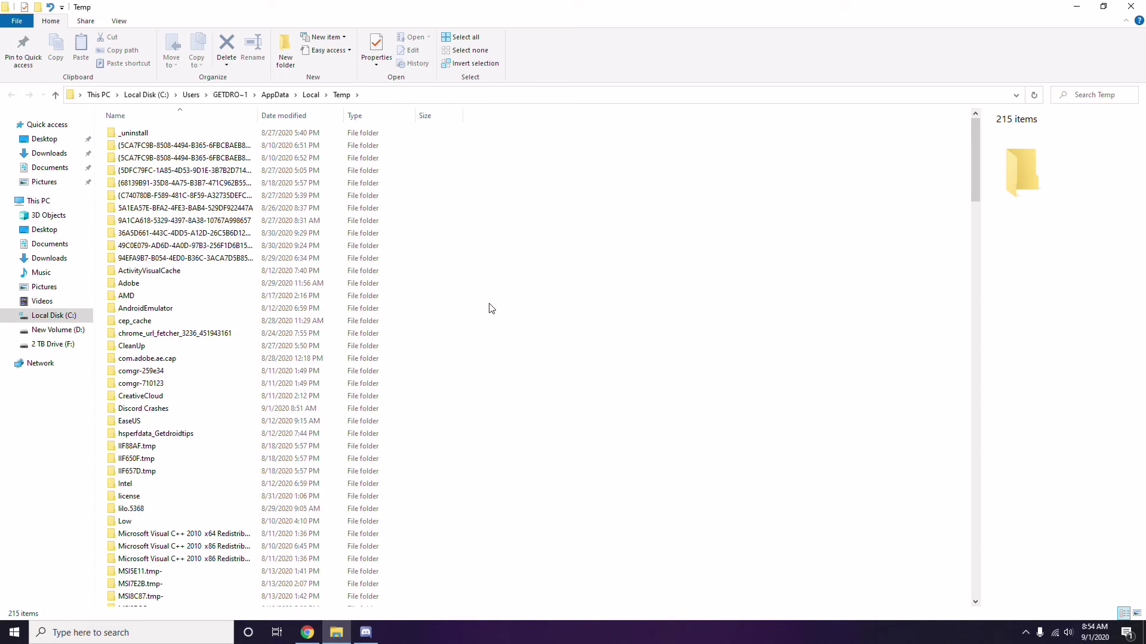
- Select all items in the Temp folder, clear the selection, and close the folder, returning to a refreshed desktop
key("ctrl+a")
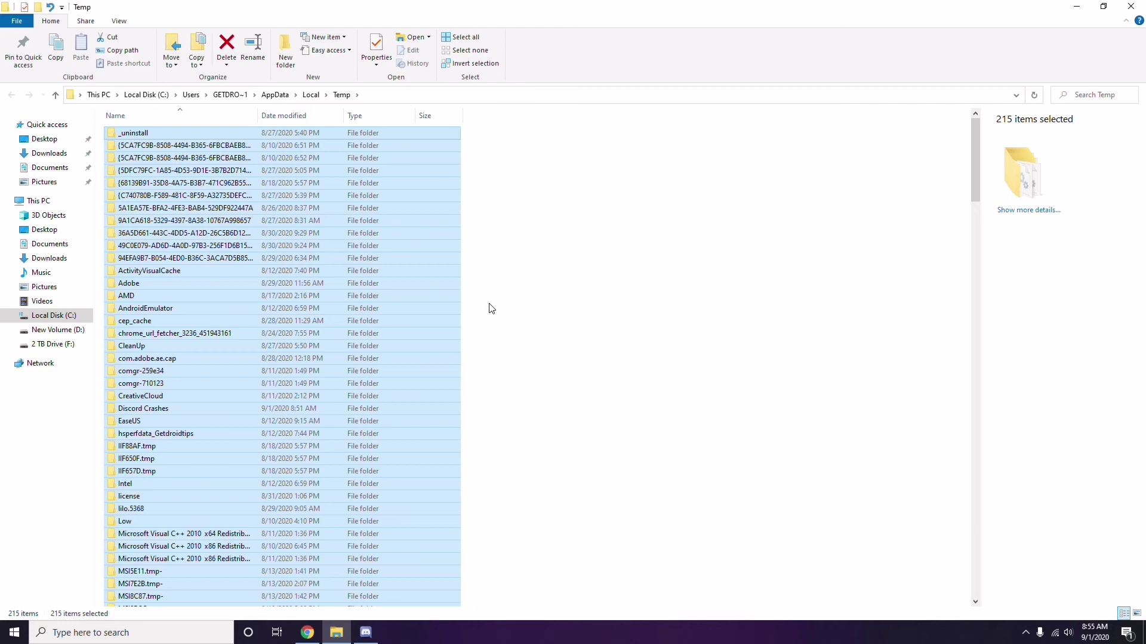
left_click(552, 305)
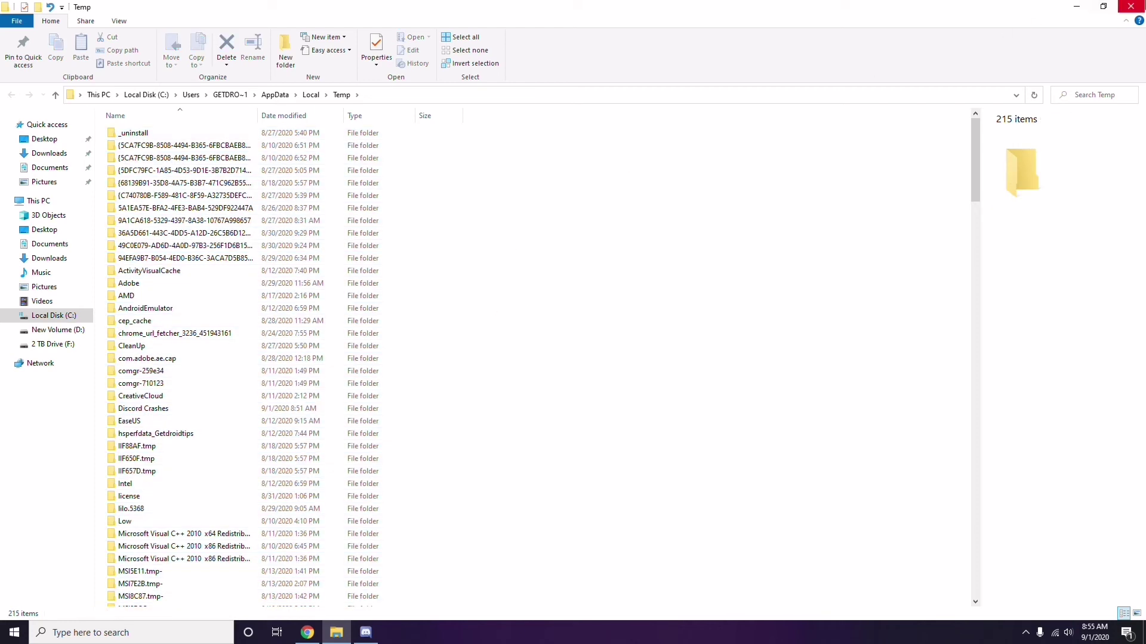
left_click(1130, 7)
right_click(440, 175)
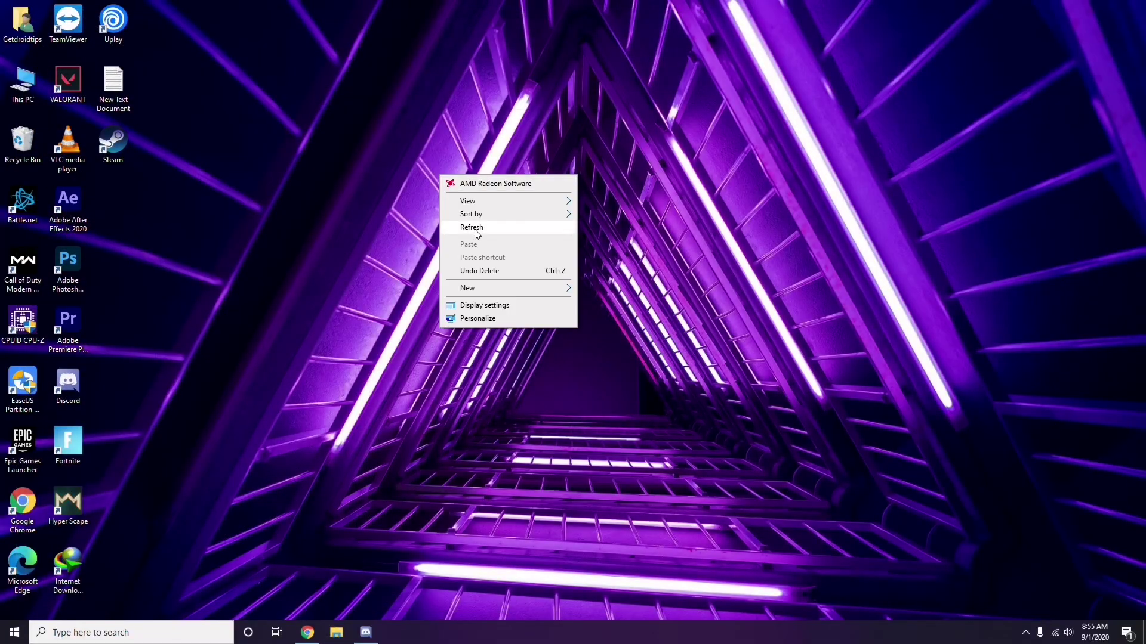
left_click(471, 227)
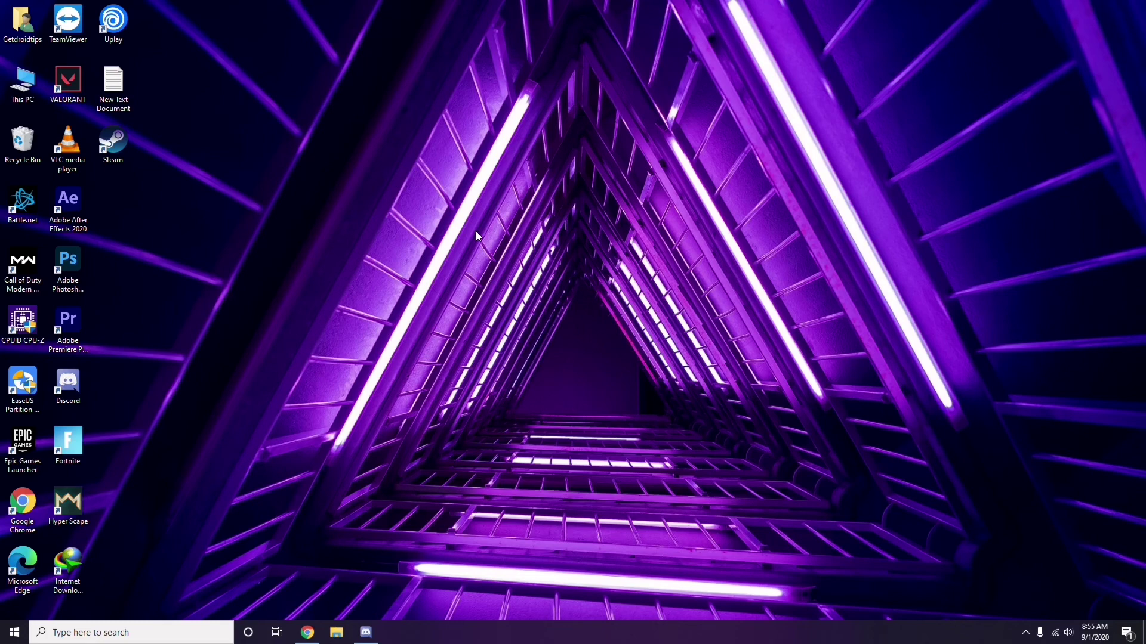
- Open AMD Radeon Software, check the Driver & Software section on its home page, and close it
left_click(1025, 632)
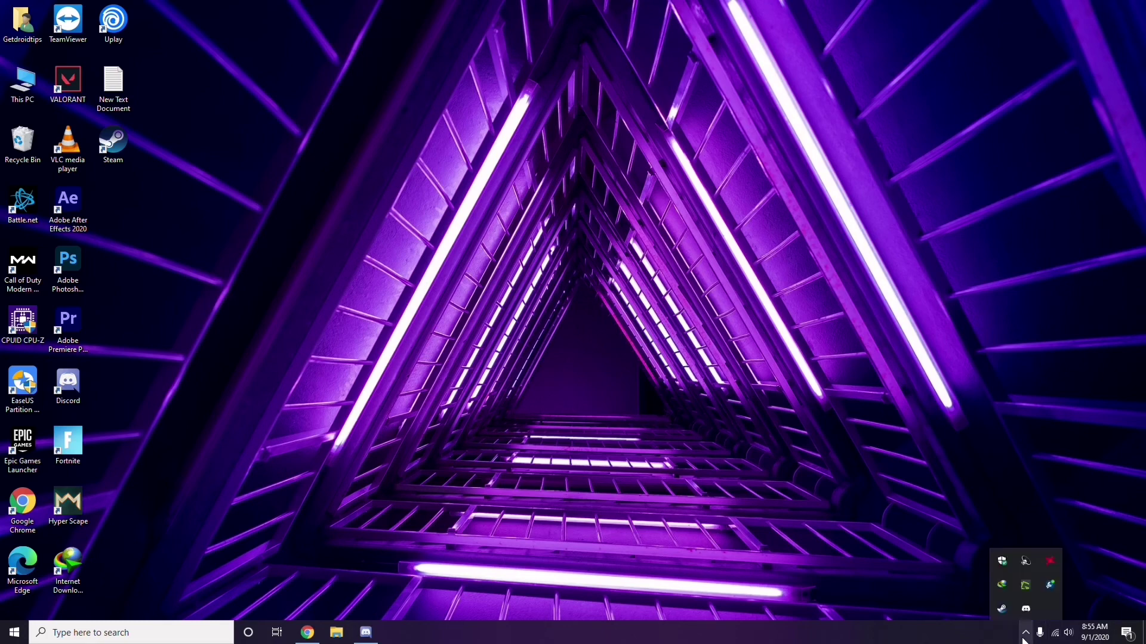
left_click(1050, 563)
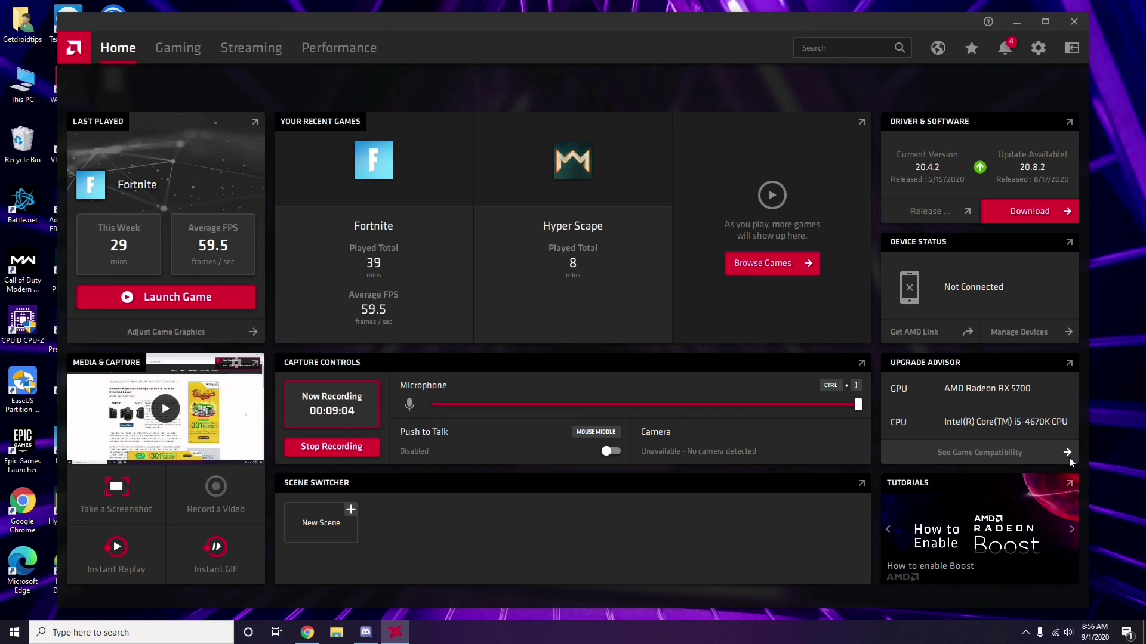
left_click(1079, 25)
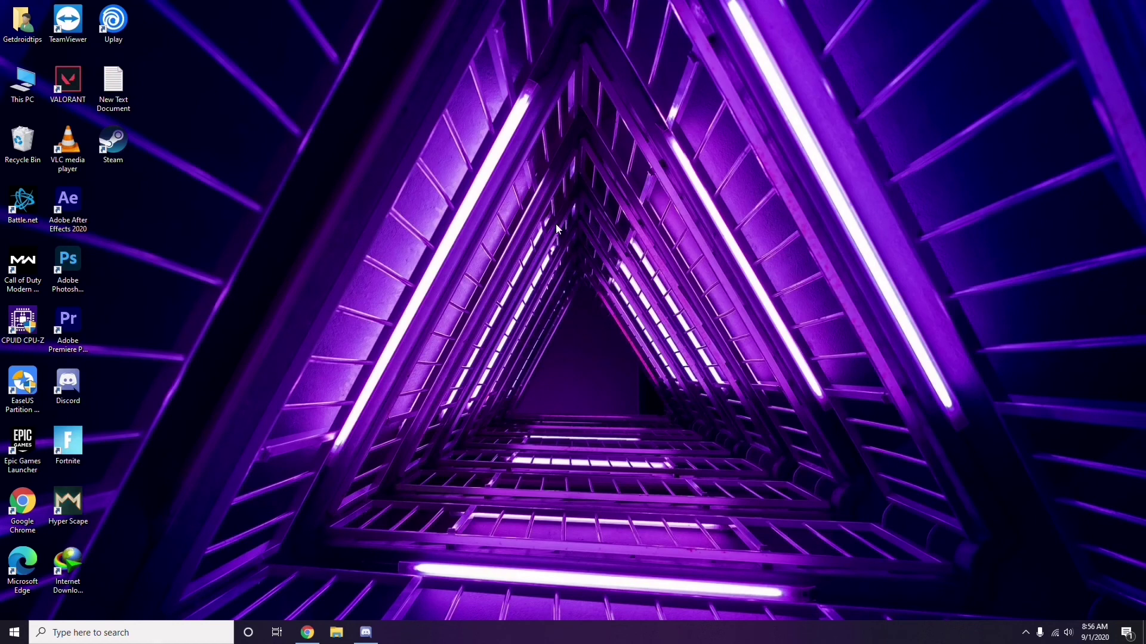
left_click(15, 633)
left_click(516, 443)
right_click(315, 273)
left_click(349, 327)
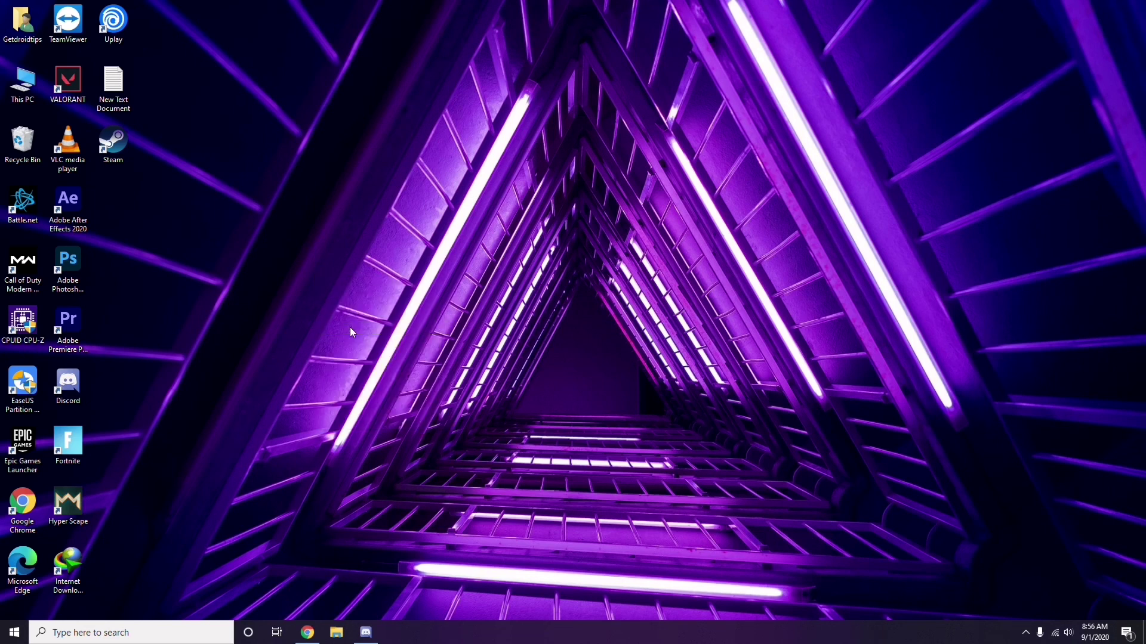